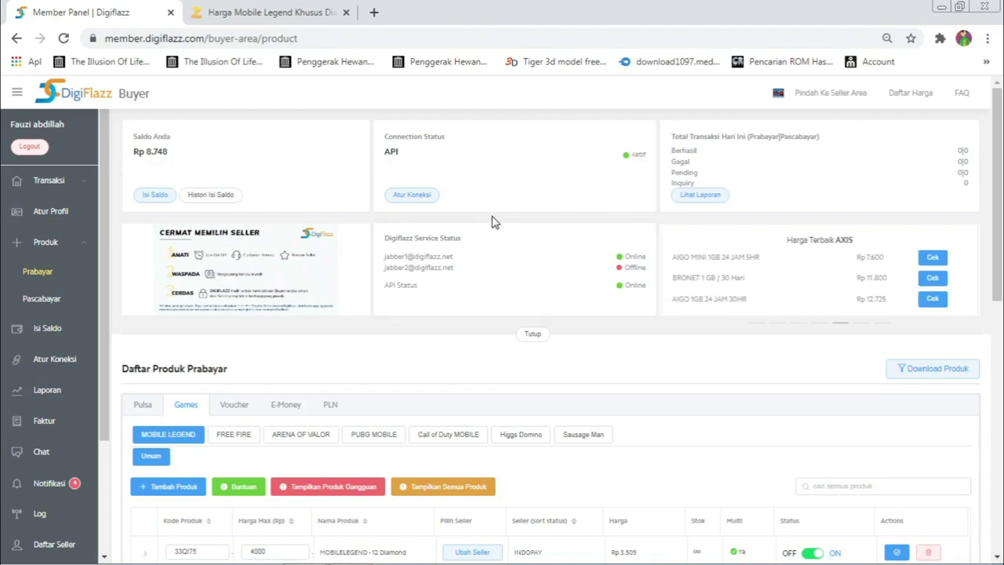
# Look through the Mobile Legend entries in the Digiflazz prepaid Games product list
pyautogui.scroll(-1, 494, 222)
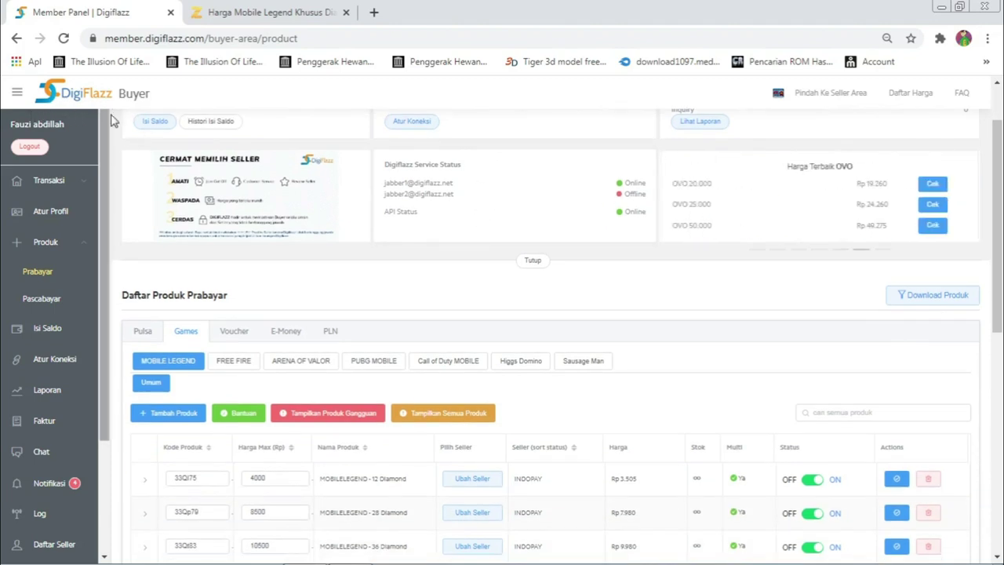
pyautogui.scroll(-2, 376, 198)
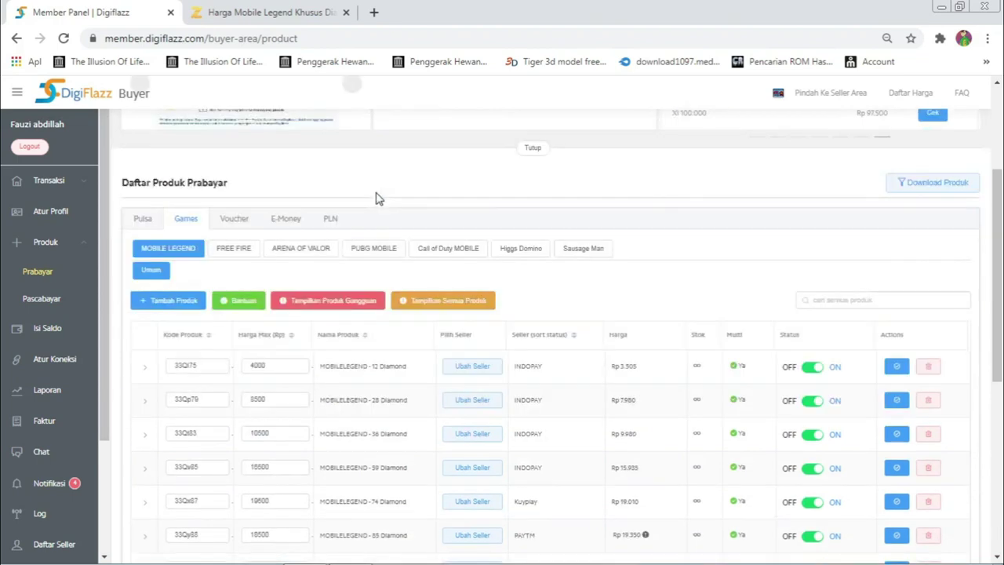
pyautogui.scroll(3, 376, 199)
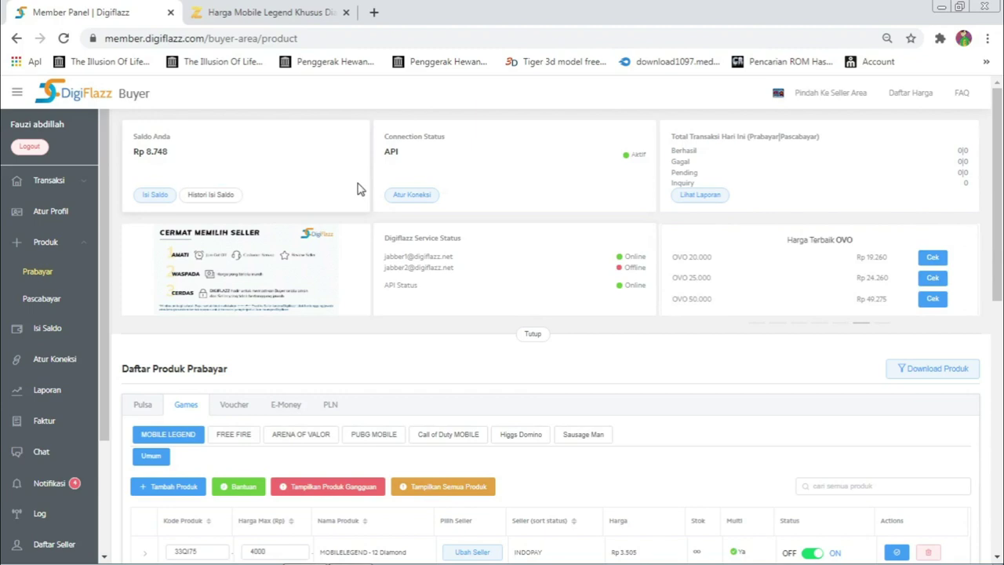
pyautogui.scroll(-3, 359, 191)
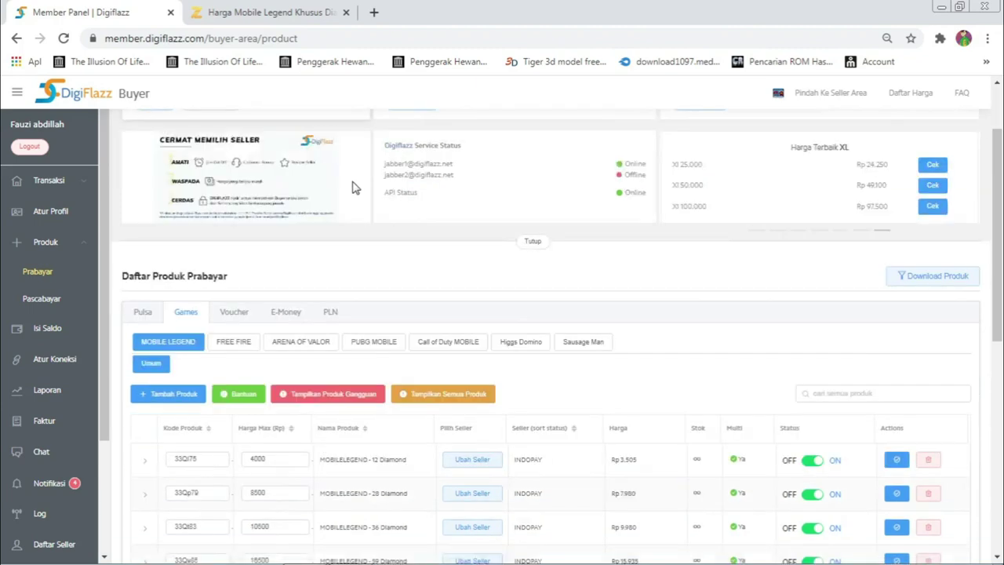
pyautogui.click(177, 287)
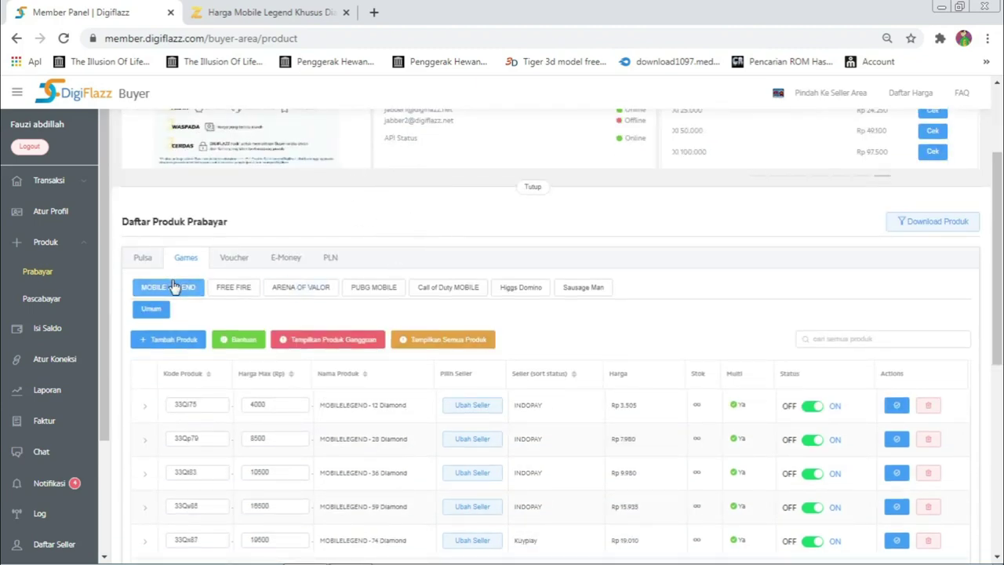
pyautogui.scroll(-5, 265, 325)
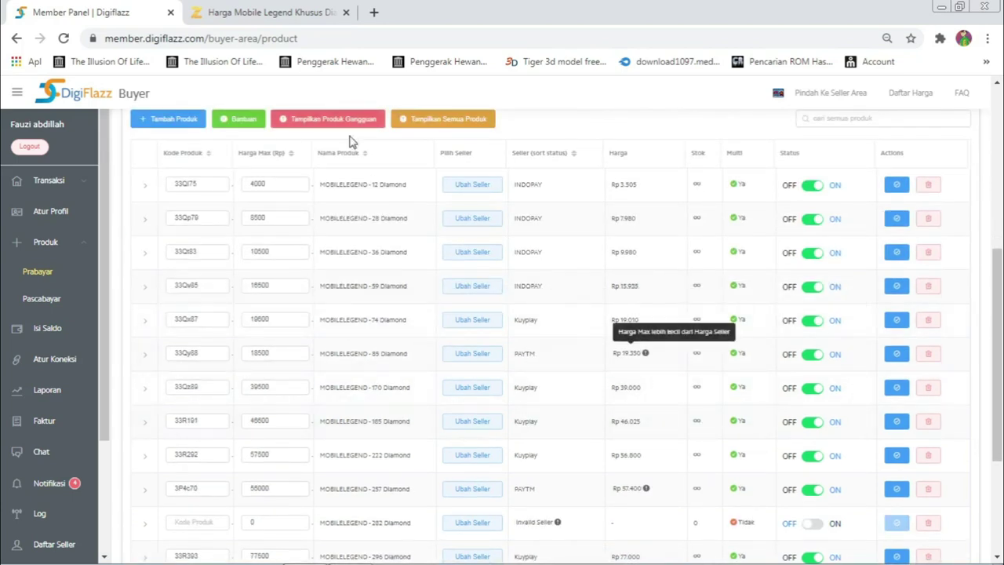
# Check the Mobile Legend diamond price list on the Zona Kuota page, and return to the Digiflazz member panel
pyautogui.click(238, 12)
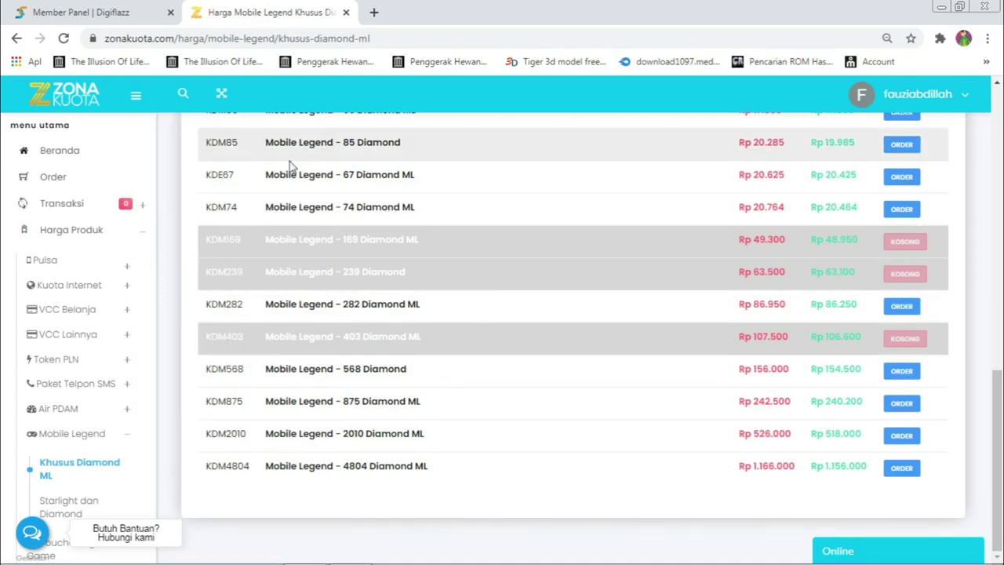
pyautogui.scroll(1, 546, 296)
pyautogui.scroll(-1, 469, 237)
pyautogui.scroll(5, 468, 238)
pyautogui.click(94, 13)
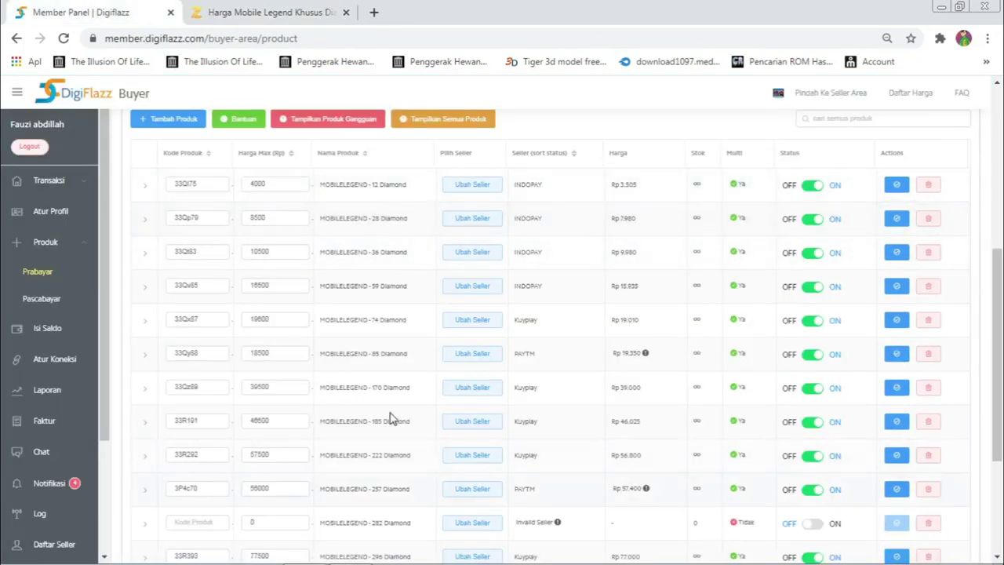
# Enlarge the browser zoom of the Digiflazz product page to above 100% to make the Mobile Legend table easier to read
pyautogui.click(987, 37)
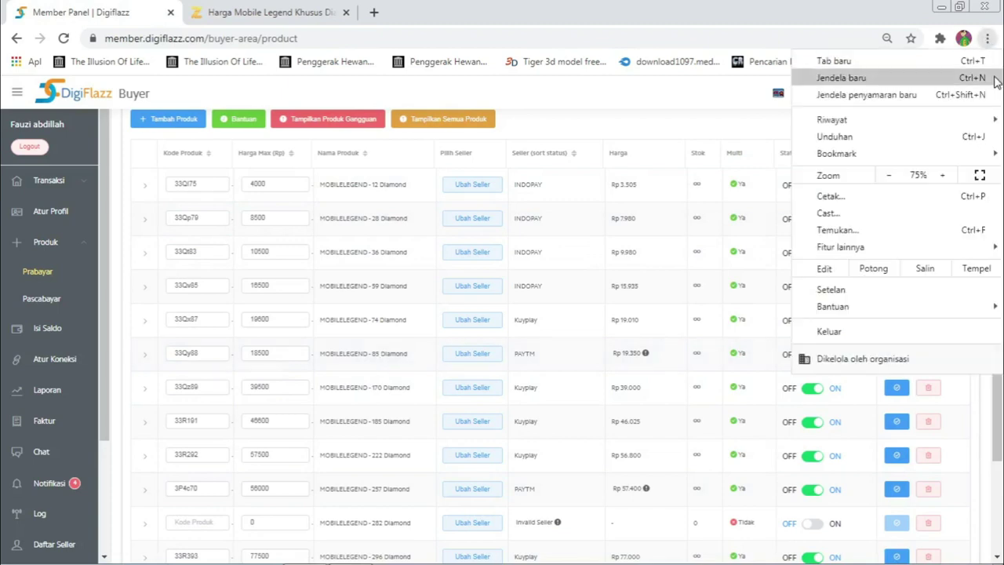
pyautogui.click(951, 175)
pyautogui.click(953, 174)
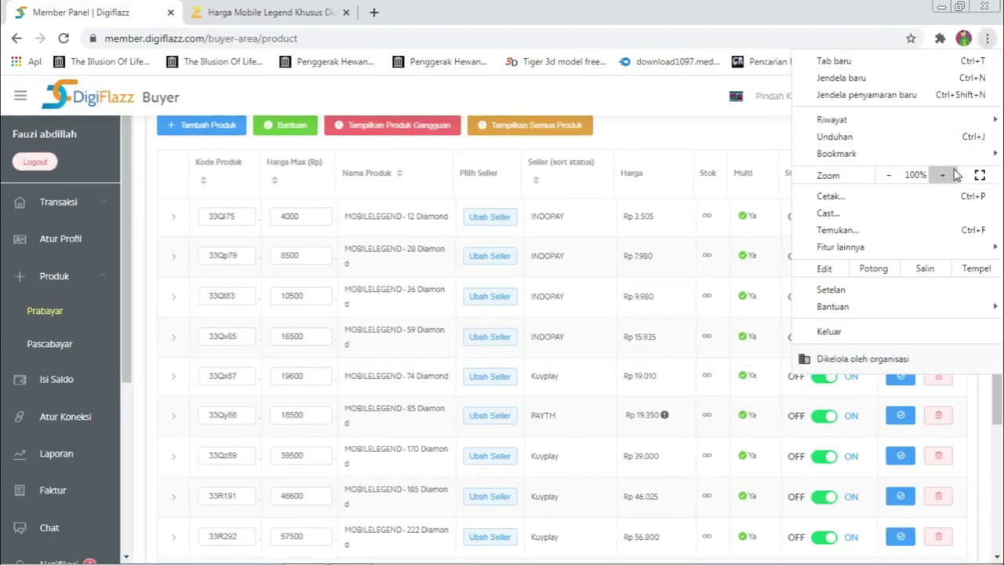
pyautogui.click(953, 174)
pyautogui.click(510, 352)
pyautogui.scroll(-1, 486, 329)
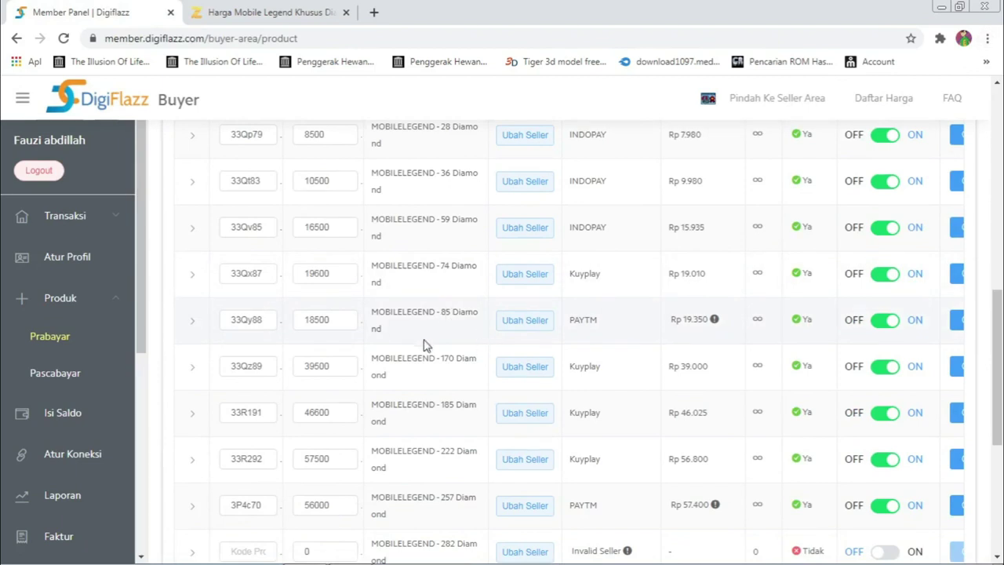
# Change the seller of the MOBILELEGEND - 85 Diamond product to DhimarTr0nik
pyautogui.doubleClick(442, 313)
pyautogui.click(440, 313)
pyautogui.moveTo(716, 322)
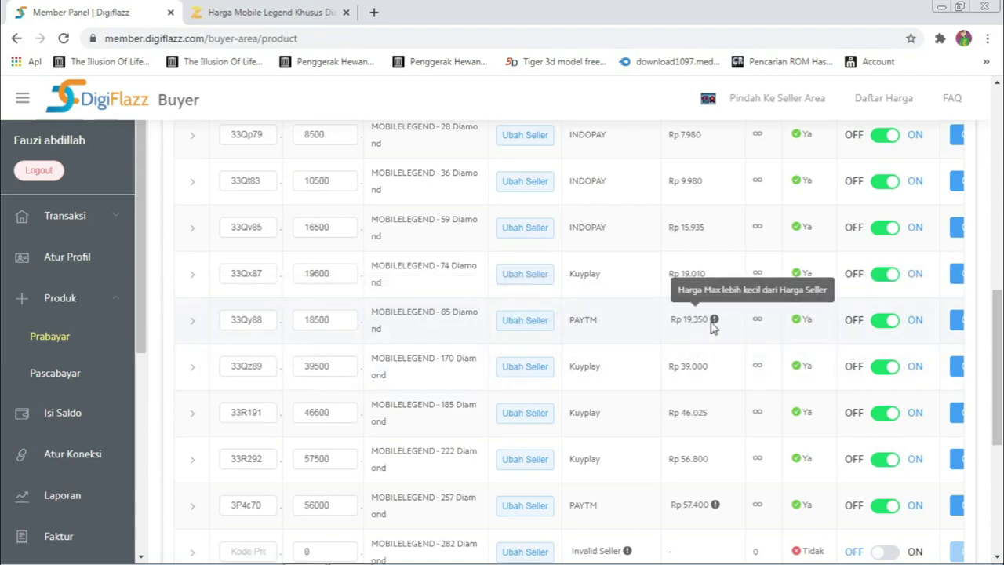
pyautogui.click(539, 333)
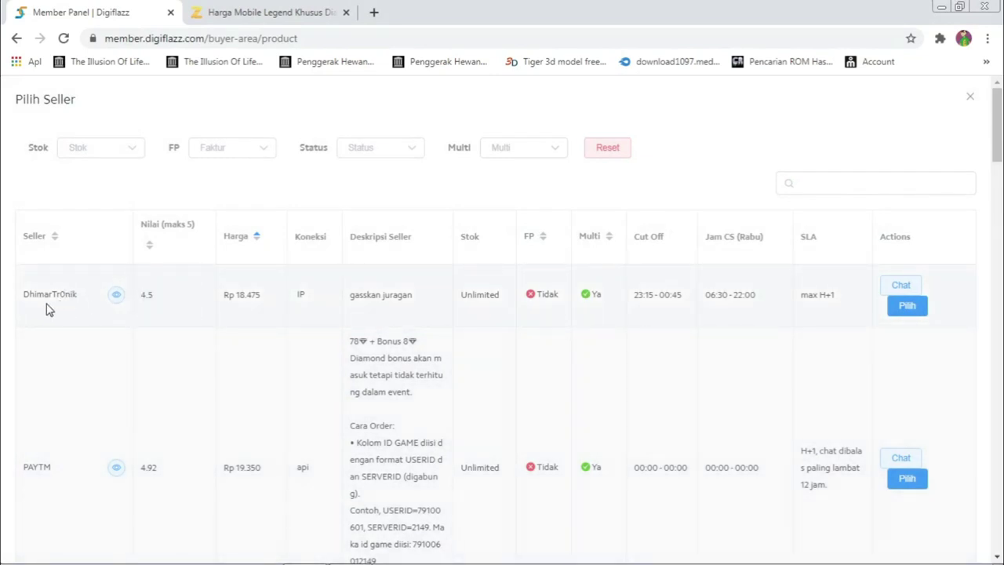
pyautogui.click(906, 306)
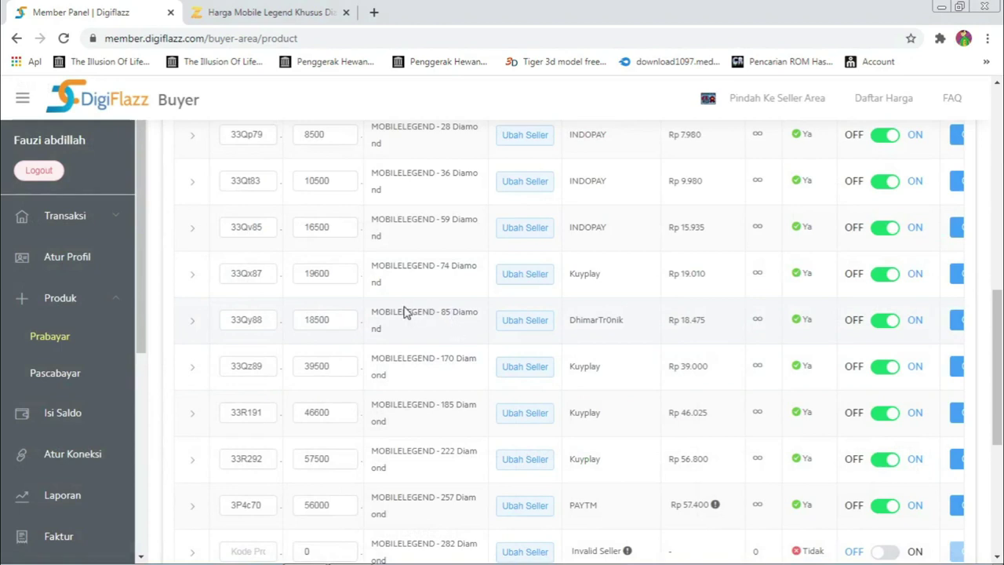
# Compare the 85 Diamond price on Zona Kuota with the Digiflazz seller price
pyautogui.hotkey('ctrl', 'Tab')
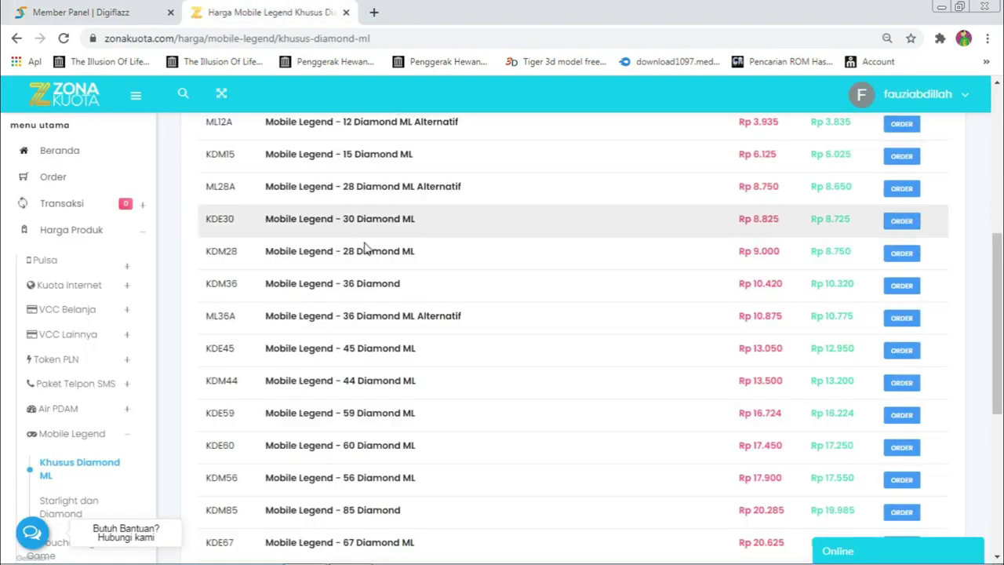
pyautogui.click(128, 10)
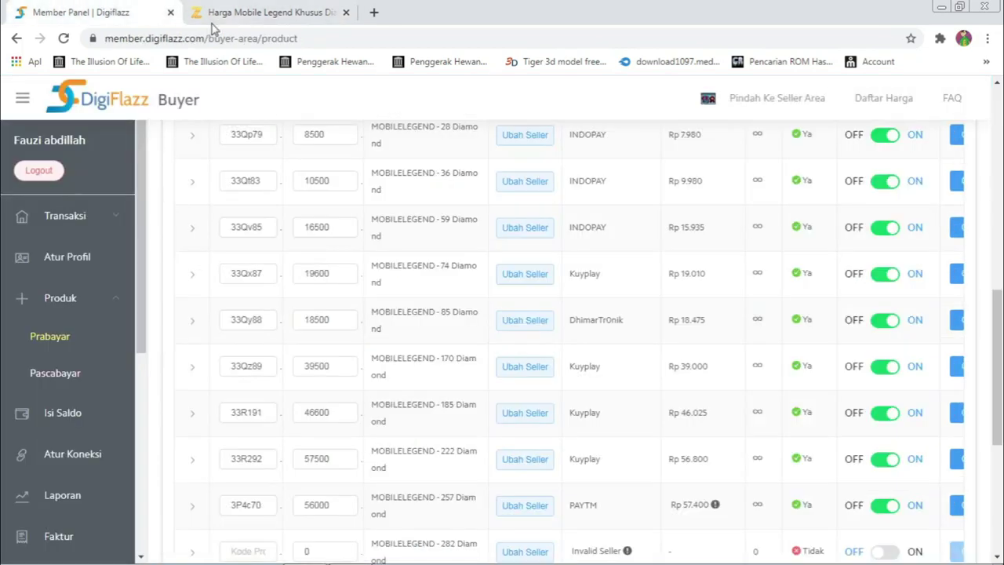
pyautogui.click(292, 11)
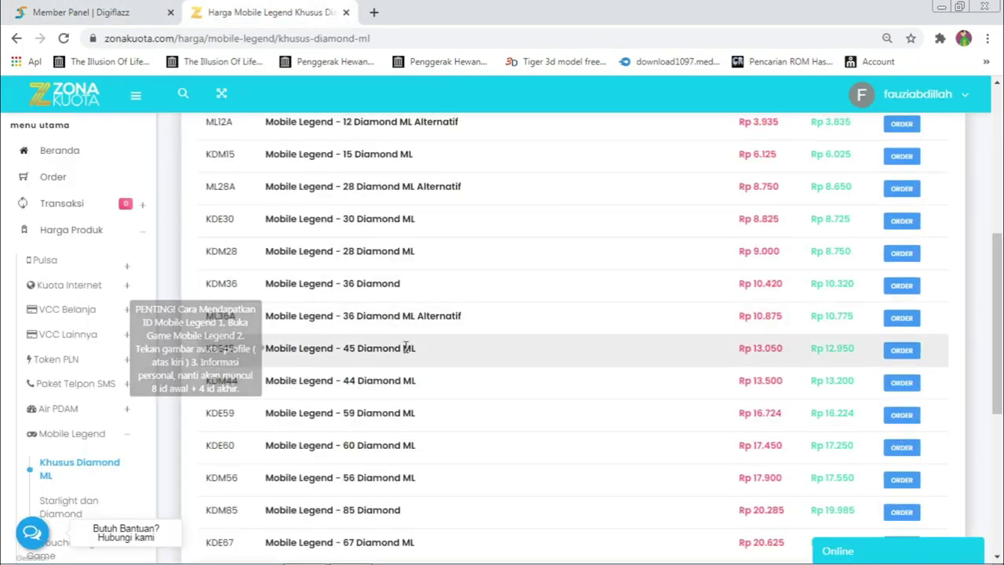
pyautogui.scroll(-1, 406, 347)
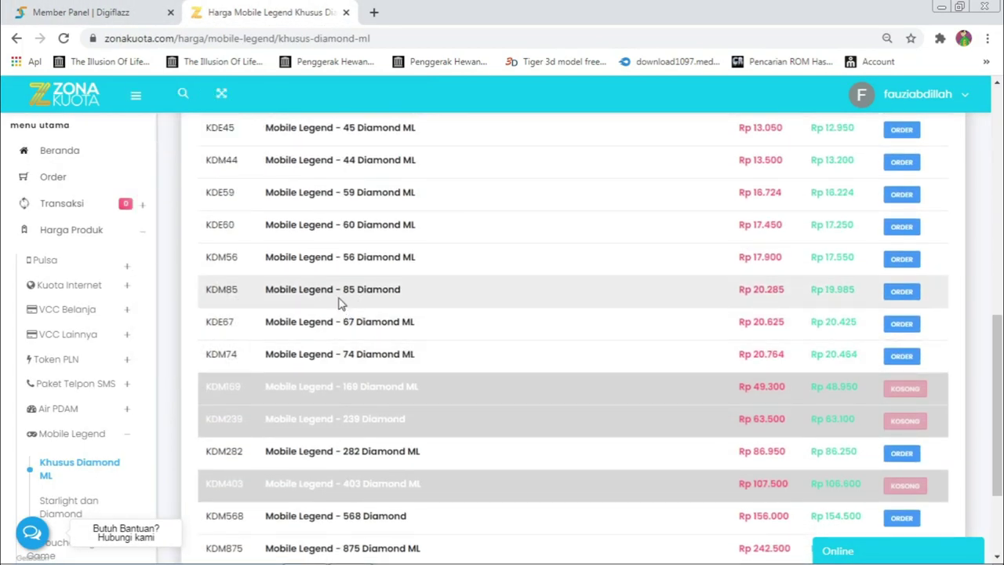
pyautogui.moveTo(342, 290); pyautogui.dragTo(403, 290)
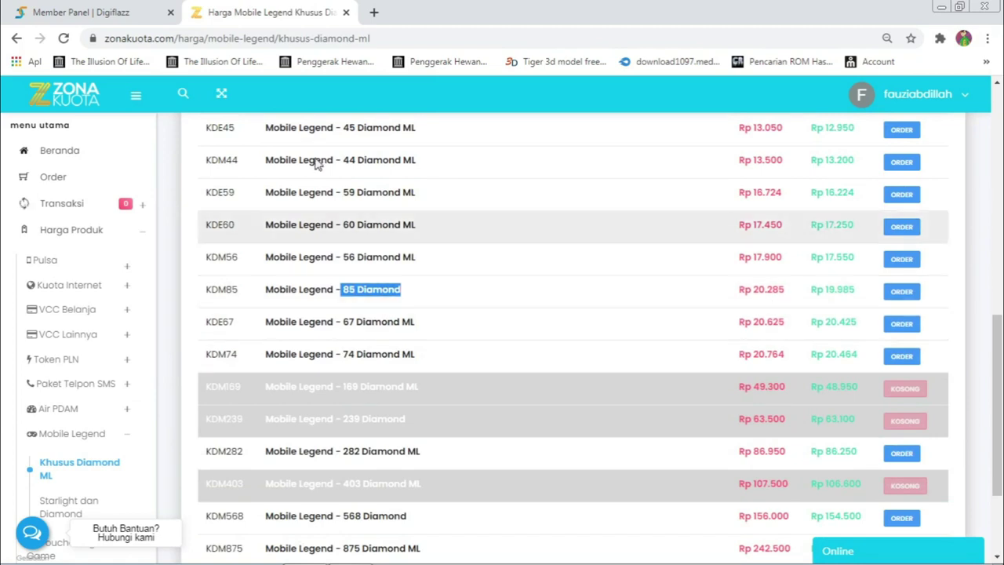
pyautogui.click(78, 12)
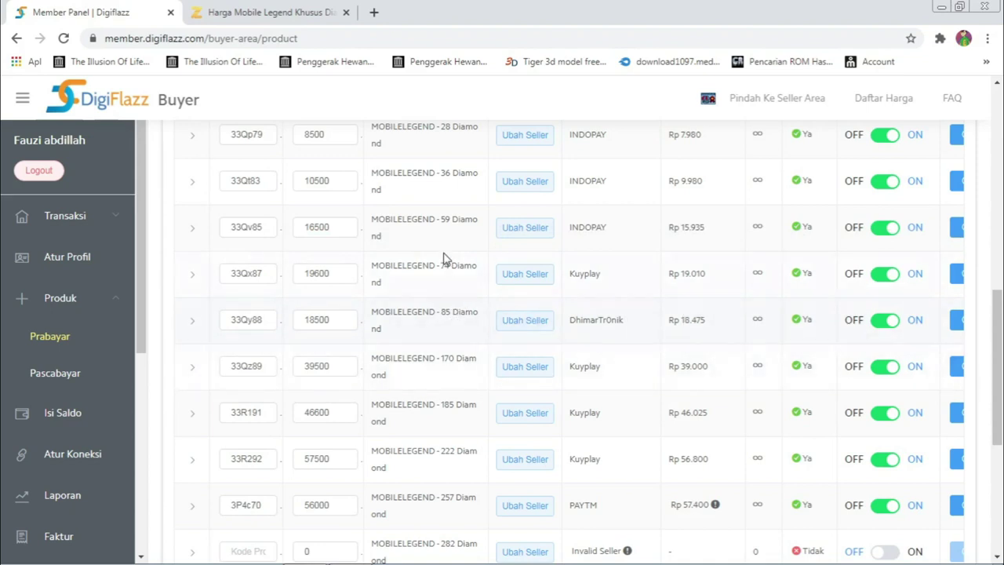
# Compare the larger Mobile Legend diamond denominations on Digiflazz and Zona Kuota, including the unavailable Zona Kuota items
pyautogui.scroll(-2, 470, 263)
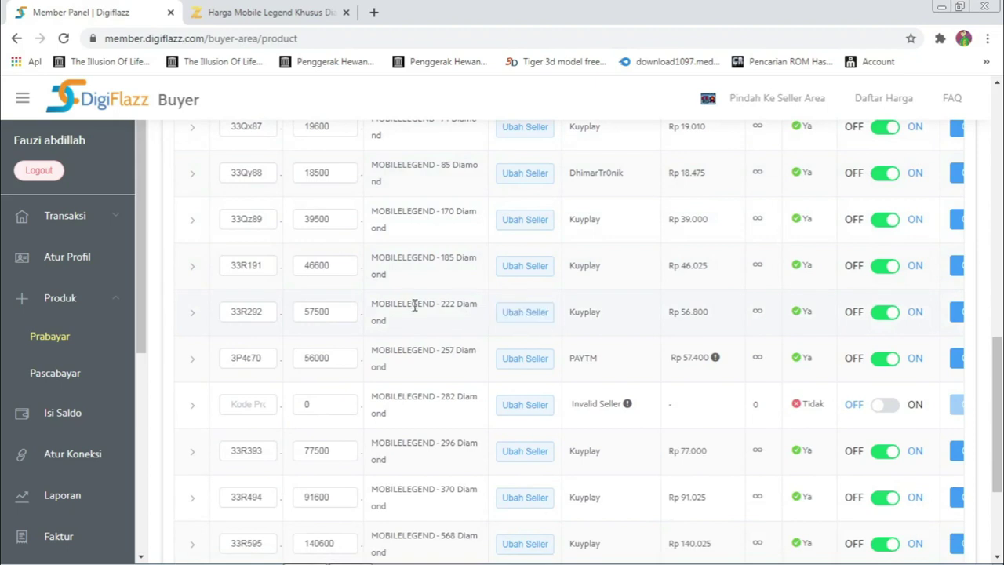
pyautogui.hotkey('ctrl', 'Tab')
pyautogui.scroll(-2, 427, 330)
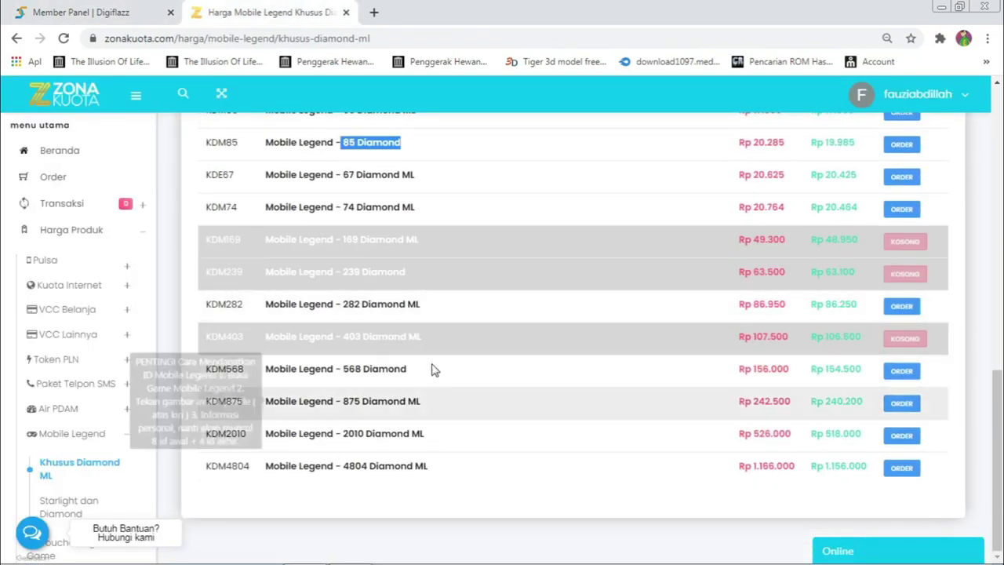
pyautogui.hotkey('ctrl', 'Tab')
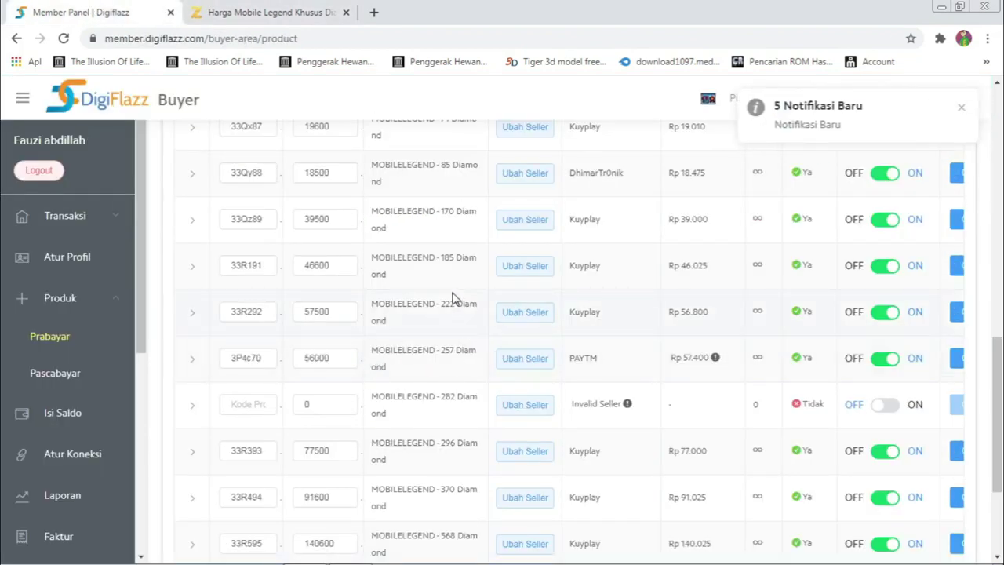
pyautogui.click(221, 5)
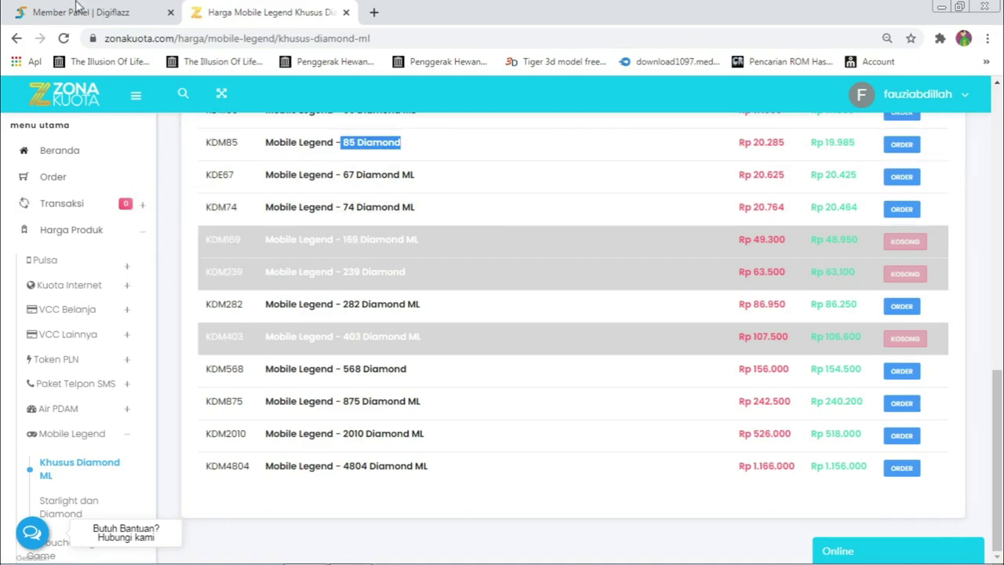
pyautogui.hotkey('ctrl', 'Tab')
pyautogui.scroll(4, 521, 346)
pyautogui.scroll(-1, 522, 353)
pyautogui.hotkey('ctrl', 'Tab')
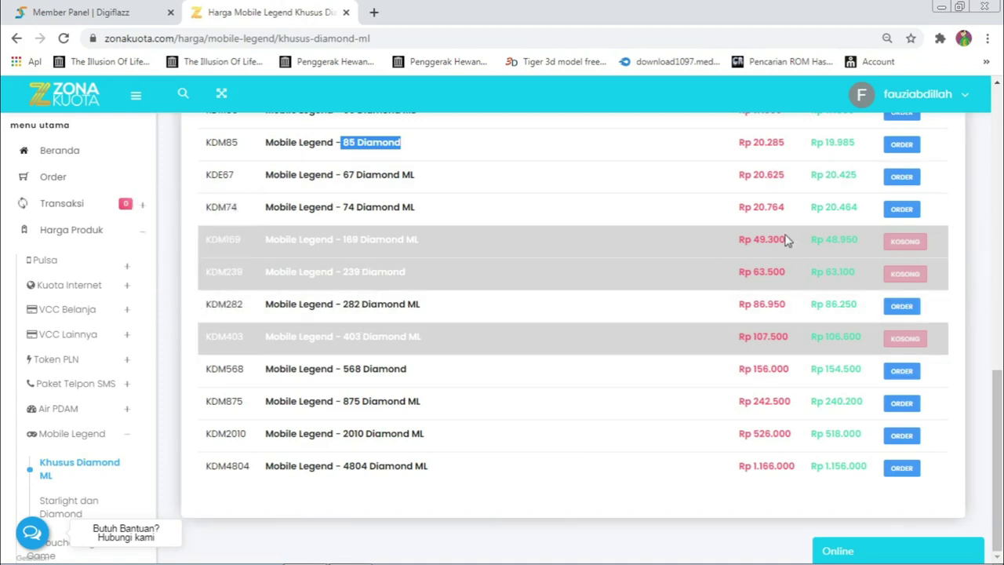
pyautogui.click(153, 12)
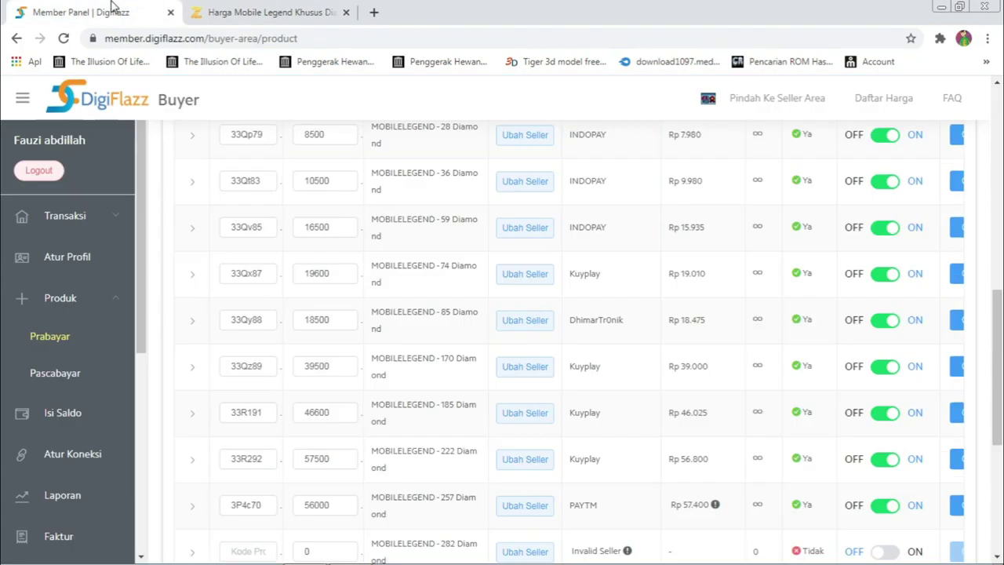
# Open the Digiflazz page for adding prepaid products and display the MOBILE LEGEND products in the Games category
pyautogui.scroll(2, 282, 247)
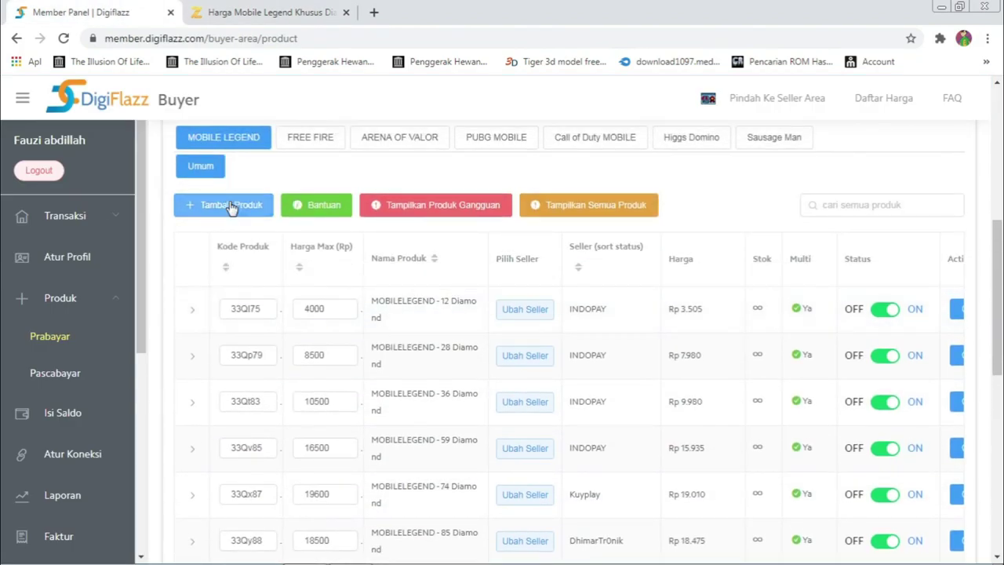
pyautogui.click(227, 204)
pyautogui.scroll(2, 310, 212)
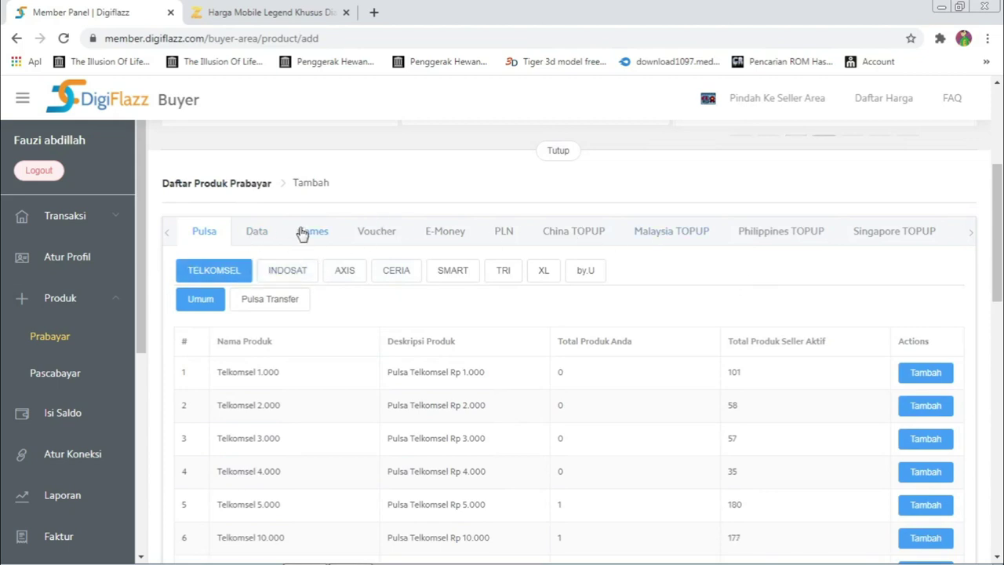
pyautogui.click(303, 232)
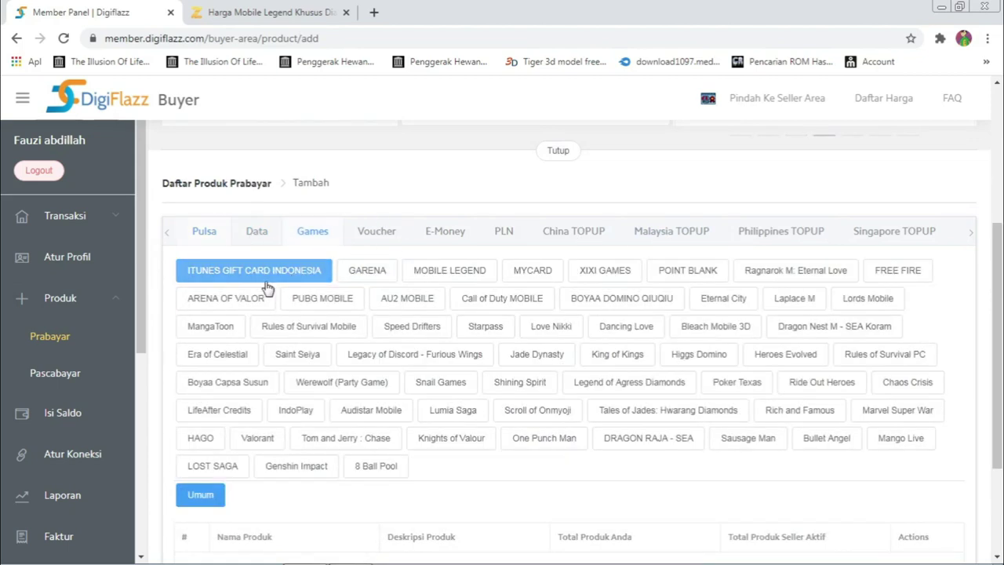
pyautogui.click(470, 275)
# Check the denominations offered on Zona Kuota and add MOBILELEGEND - 169 Diamond to the Digiflazz product list
pyautogui.scroll(-6, 470, 266)
pyautogui.scroll(-3, 403, 256)
pyautogui.hotkey('ctrl', 'Tab')
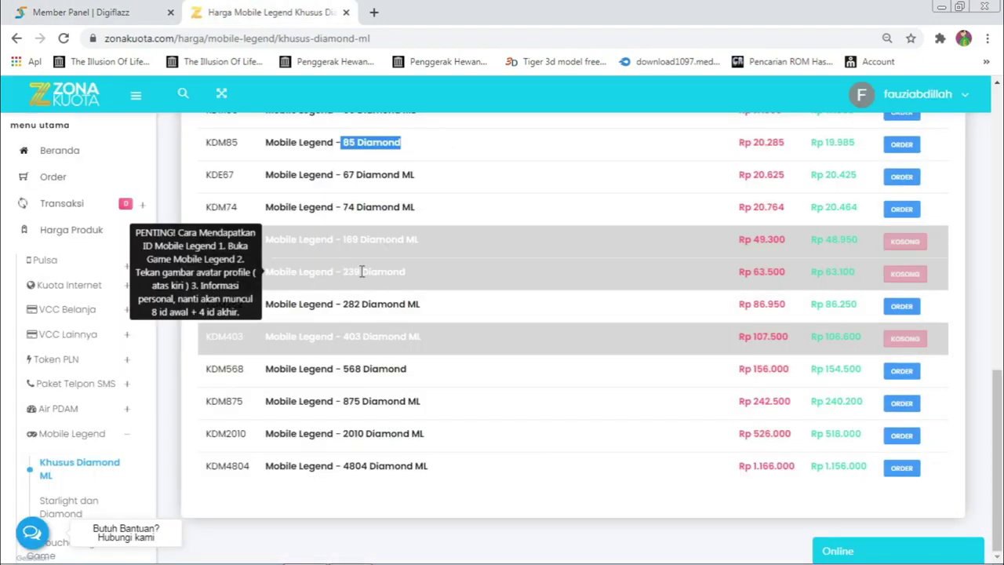
pyautogui.click(178, 8)
pyautogui.scroll(-10, 403, 251)
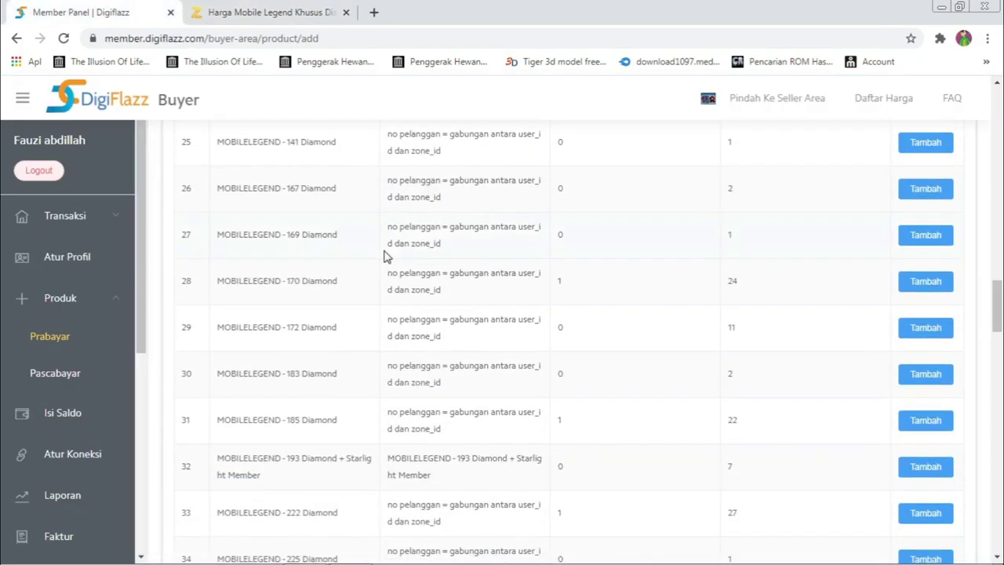
pyautogui.moveTo(291, 240); pyautogui.dragTo(350, 236)
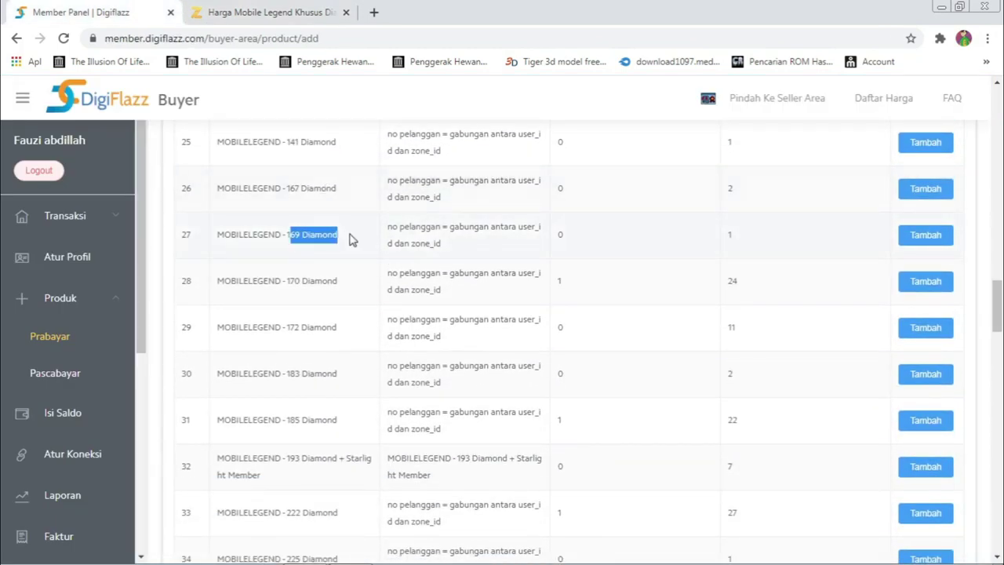
pyautogui.click(811, 262)
pyautogui.click(941, 237)
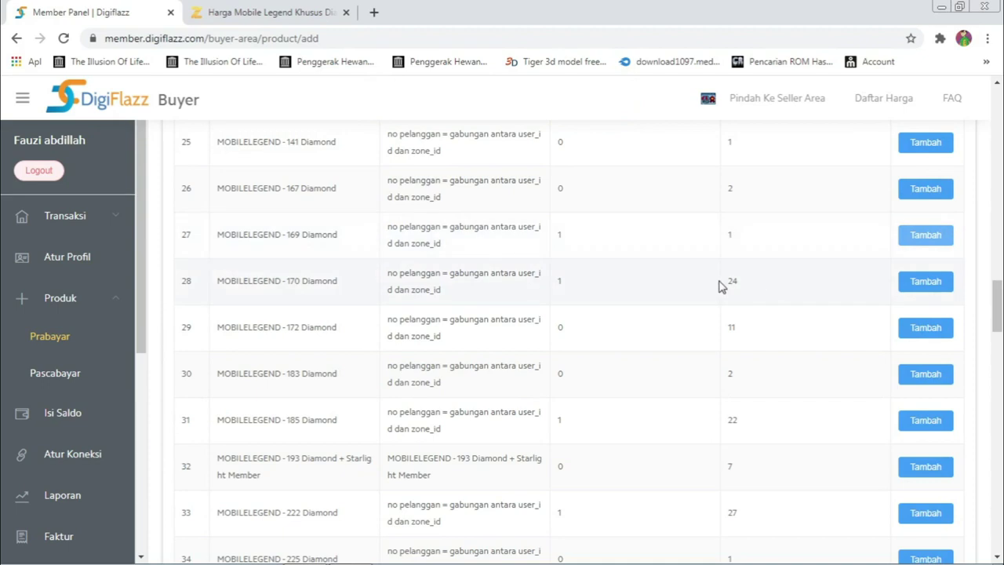
# Compare the 169 and 170 Diamond entries in the Digiflazz product list with the Mobile Legend denominations on Zona Kuota
pyautogui.moveTo(287, 280); pyautogui.dragTo(337, 281)
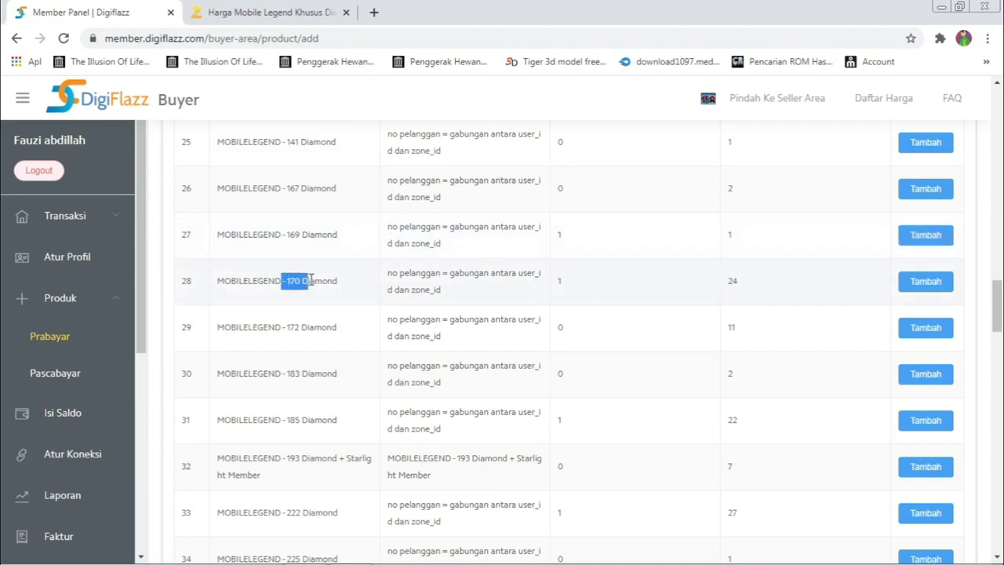
pyautogui.click(259, 12)
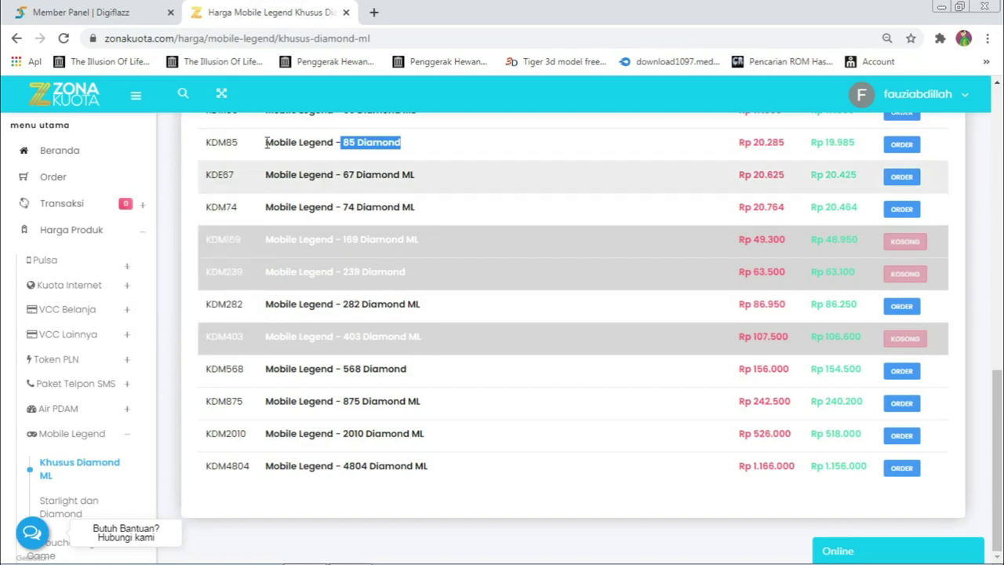
pyautogui.click(177, 9)
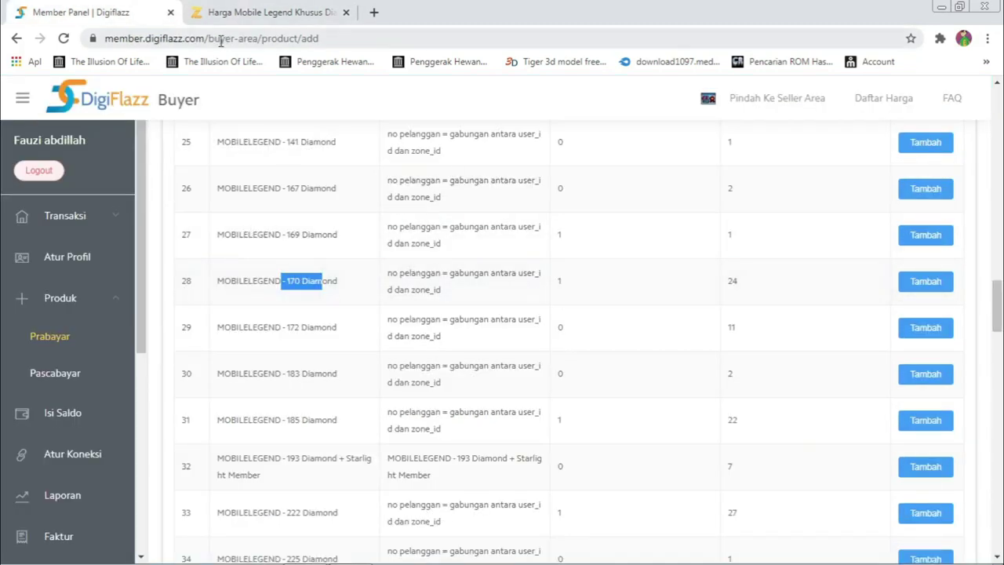
pyautogui.click(298, 12)
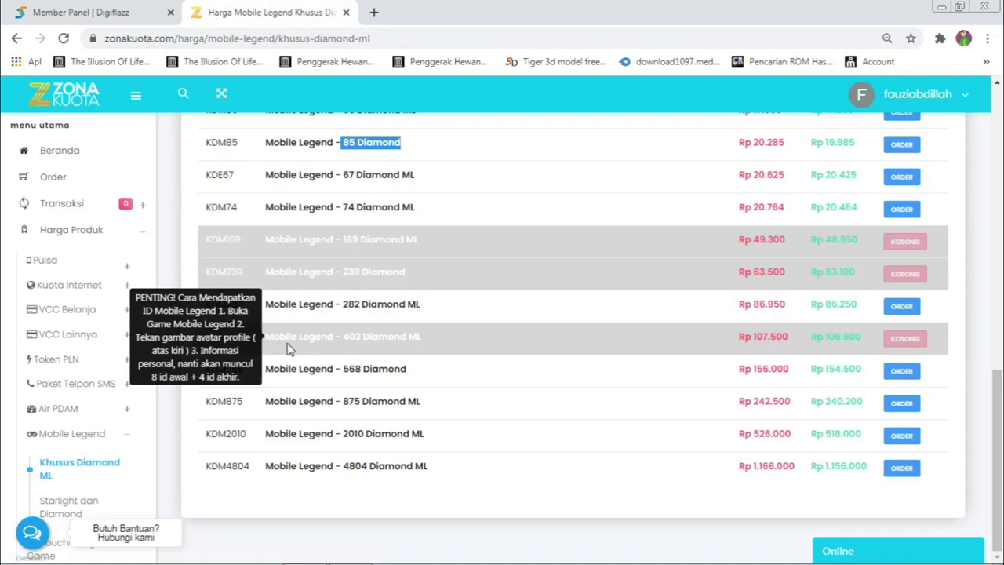
pyautogui.click(141, 12)
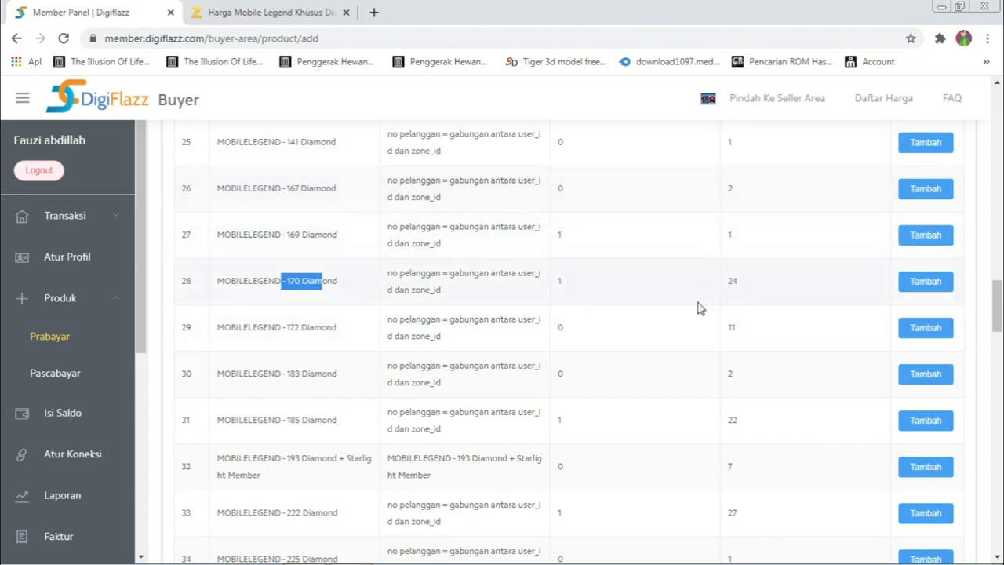
pyautogui.click(322, 286)
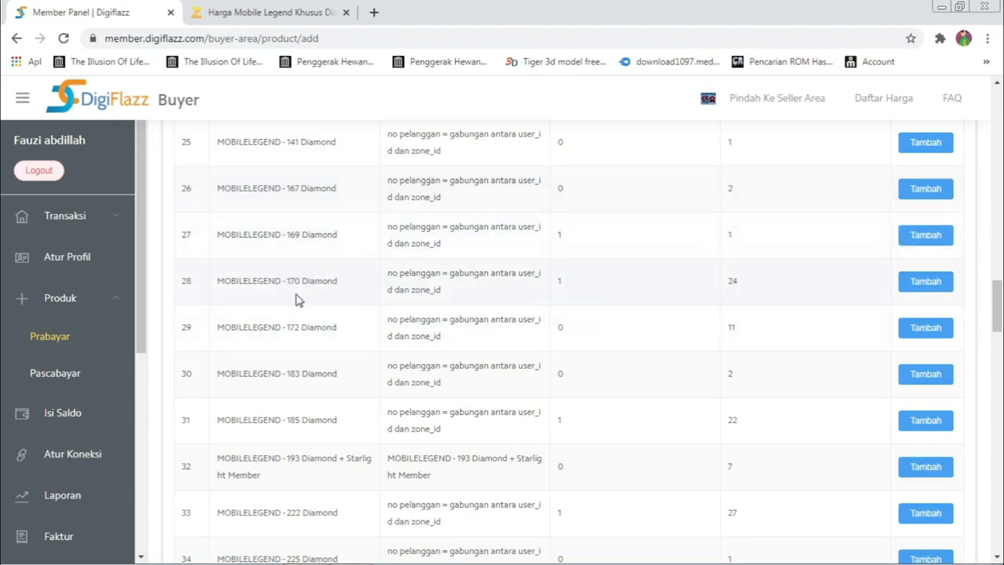
pyautogui.click(247, 11)
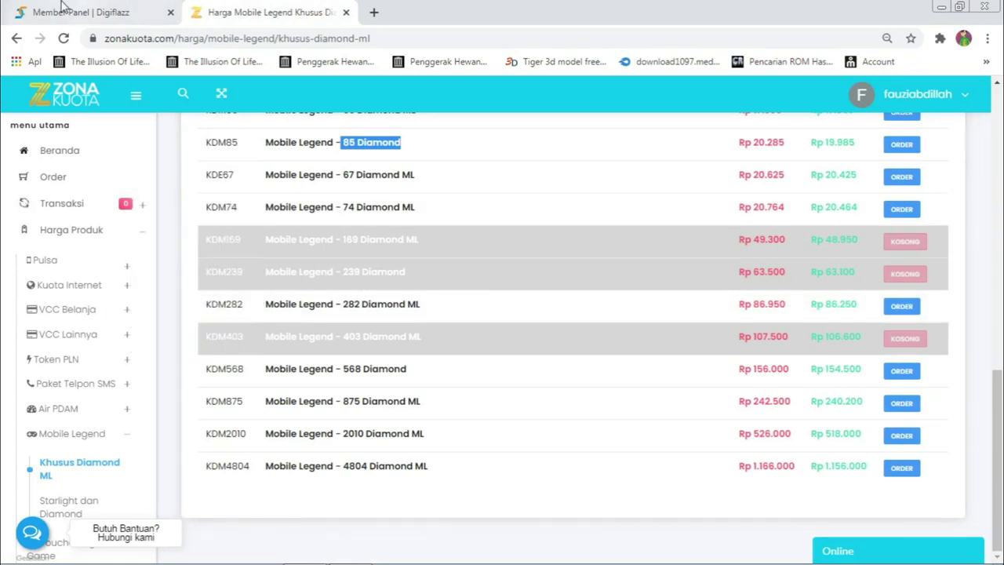
# Check the next available denomination on Zona Kuota and add MOBILELEGEND - 282 Diamond to the Digiflazz product list
pyautogui.click(62, 9)
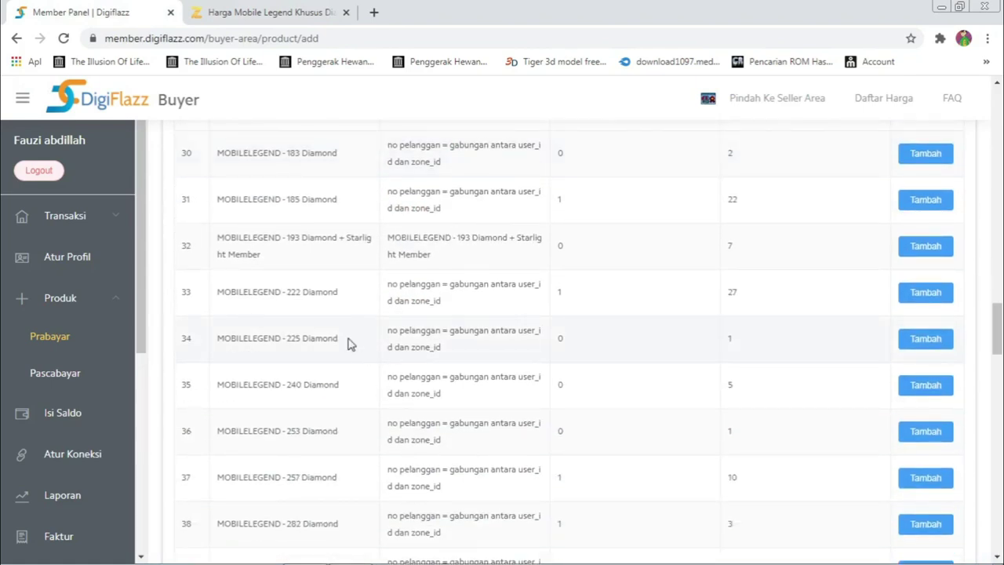
pyautogui.scroll(-2, 316, 287)
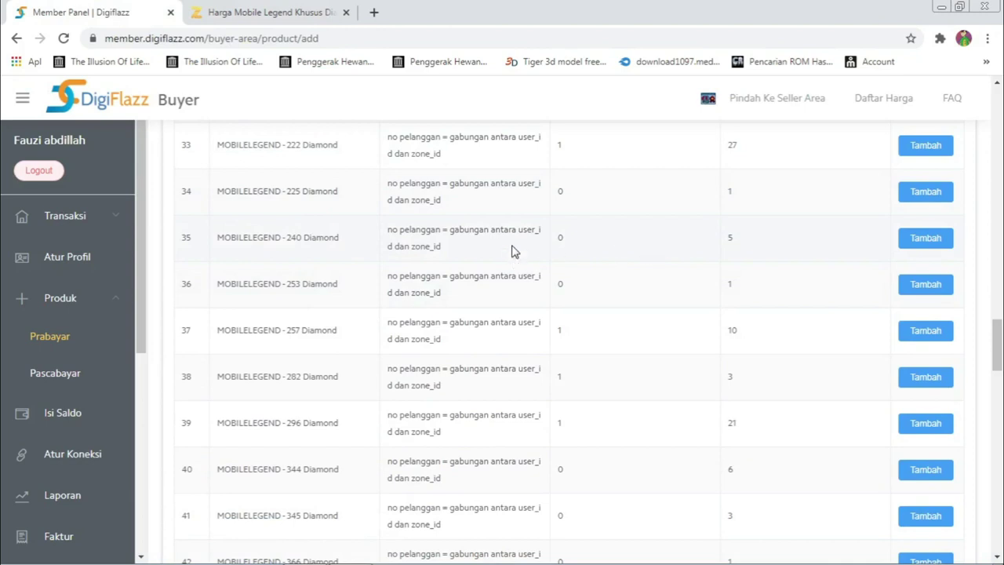
pyautogui.scroll(1, 333, 224)
pyautogui.click(335, 11)
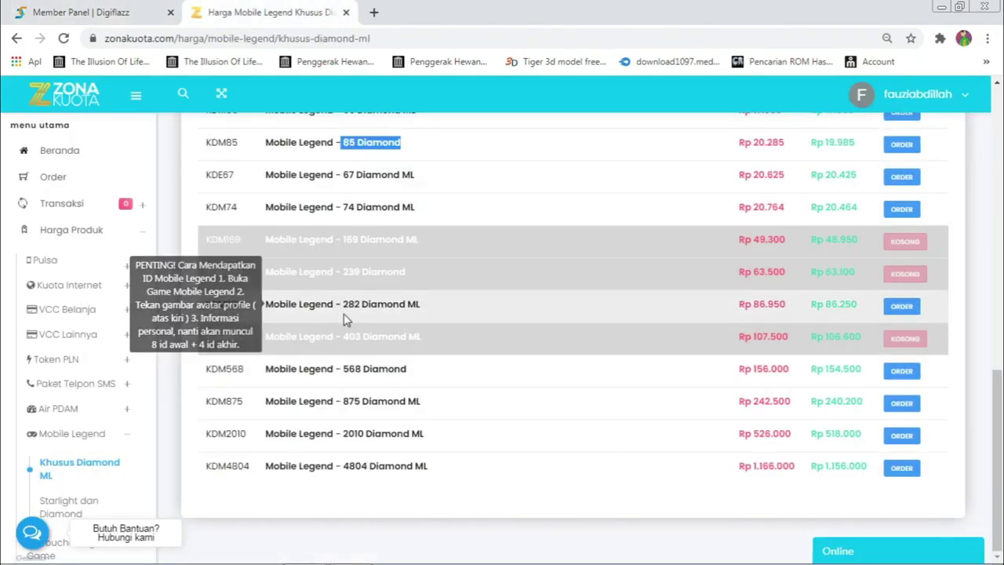
pyautogui.click(71, 9)
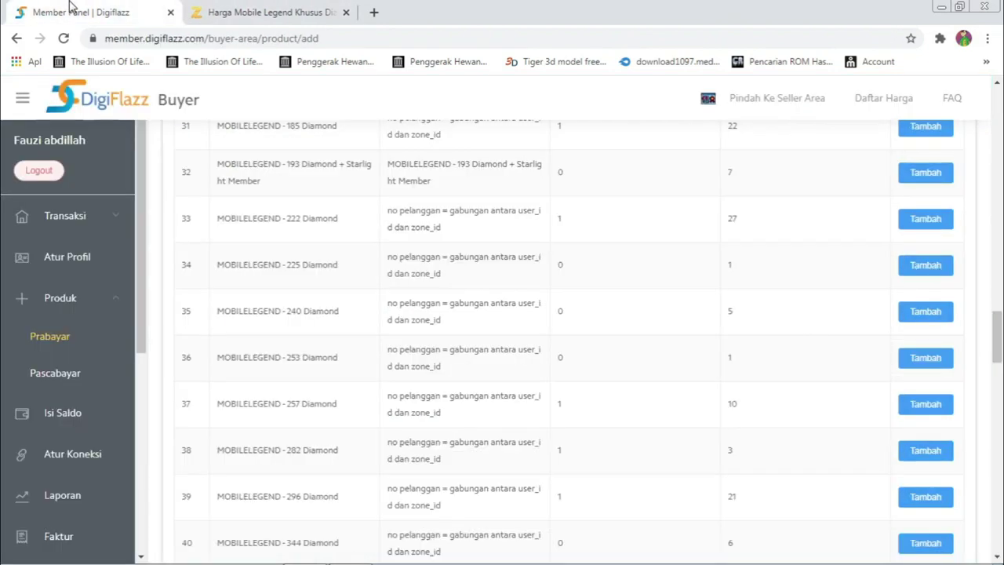
pyautogui.scroll(-3, 296, 233)
pyautogui.moveTo(308, 228); pyautogui.dragTo(343, 230)
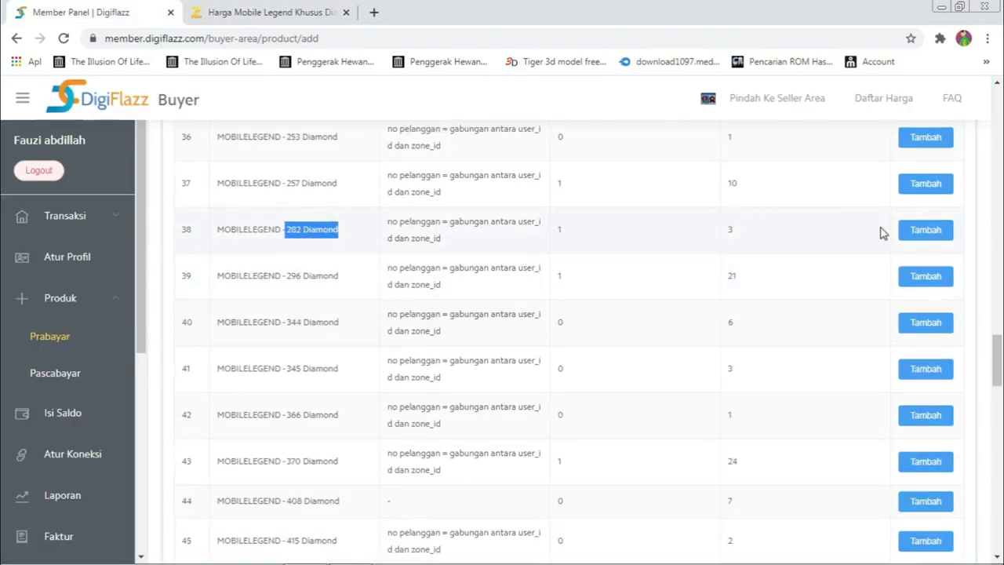
pyautogui.click(922, 230)
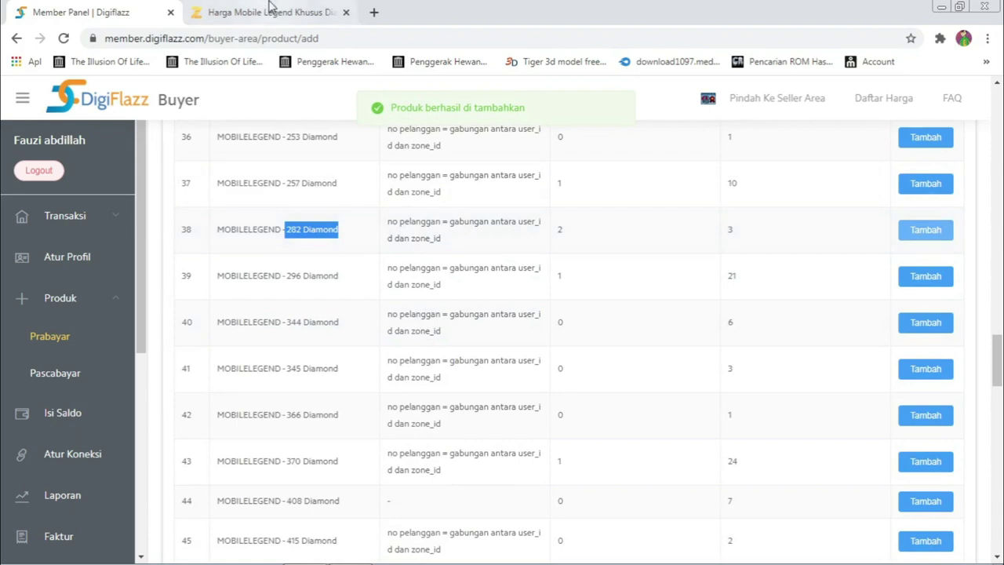
# Check the denomination above 403 Diamond on Zona Kuota and add MOBILELEGEND - 568 Diamond to the Digiflazz product list
pyautogui.click(269, 9)
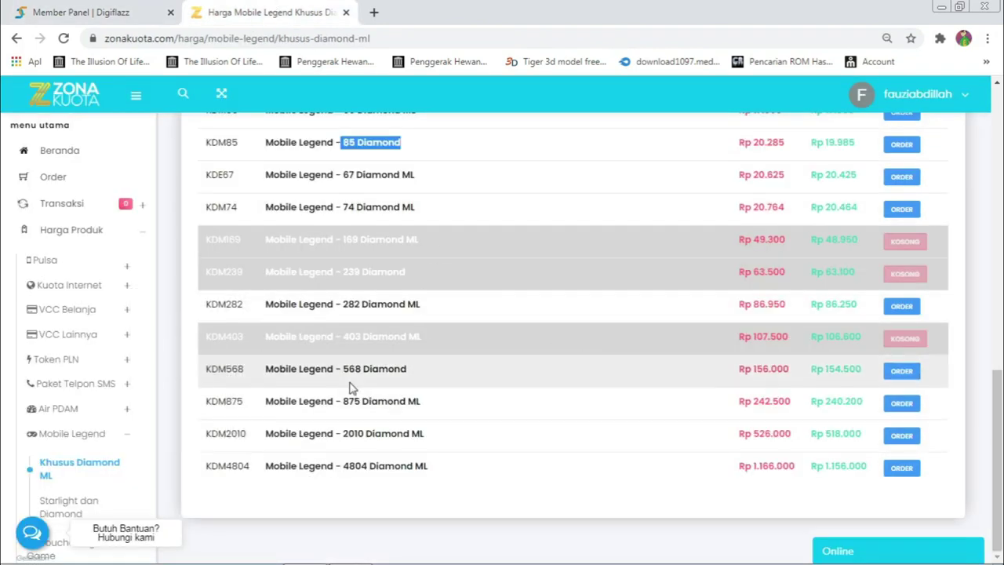
pyautogui.click(78, 12)
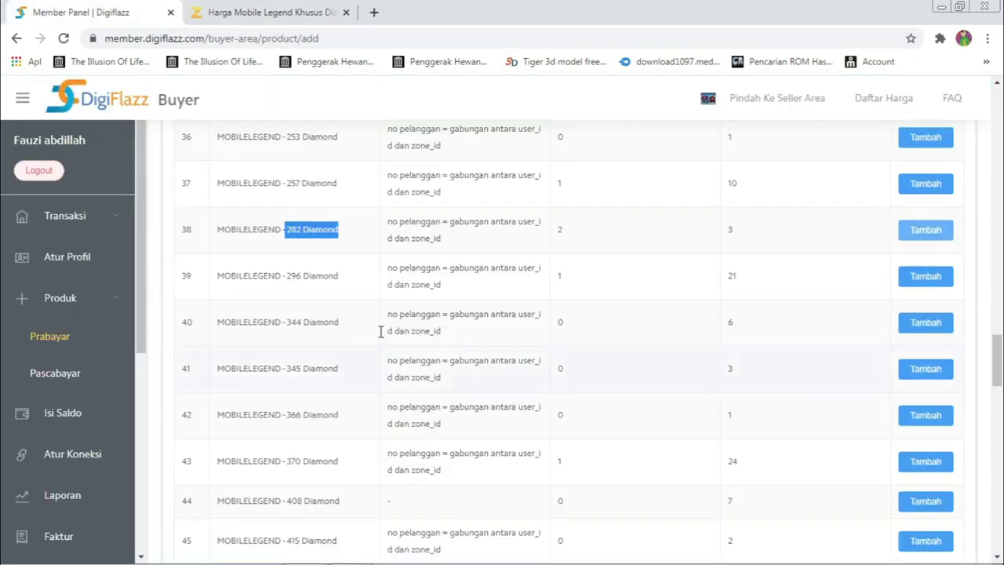
pyautogui.scroll(-5, 381, 331)
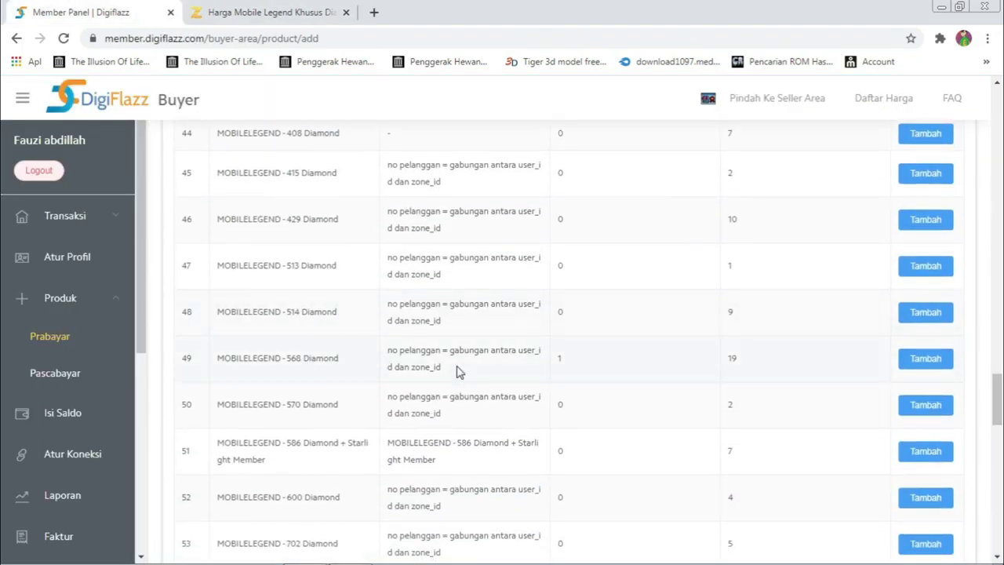
pyautogui.click(919, 357)
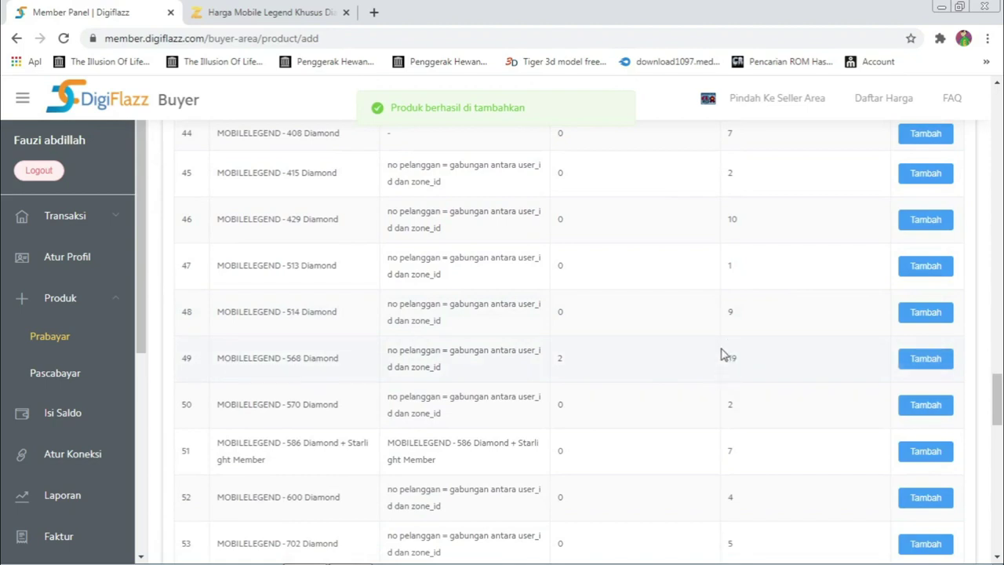
# Return to the Digiflazz prepaid product list and display the Games category down to the added 282 and 568 Diamond entries
pyautogui.scroll(20, 462, 293)
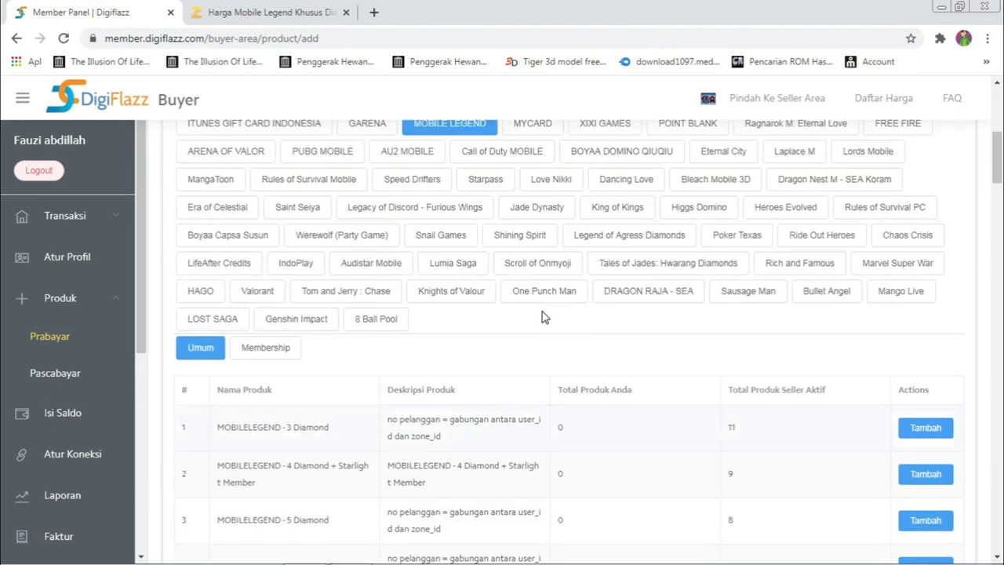
pyautogui.scroll(5, 545, 316)
pyautogui.scroll(-2, 184, 334)
pyautogui.click(193, 315)
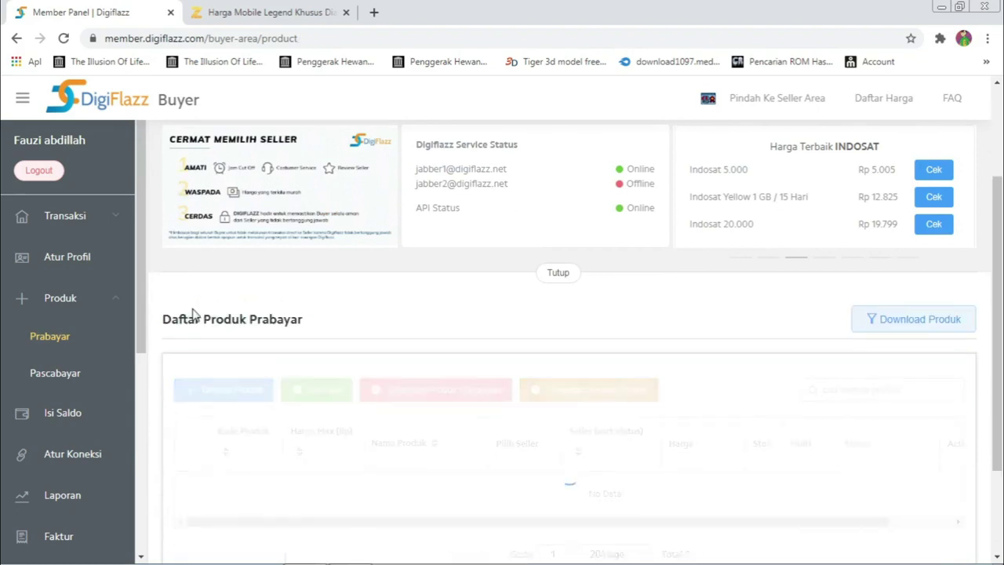
pyautogui.scroll(-2, 365, 325)
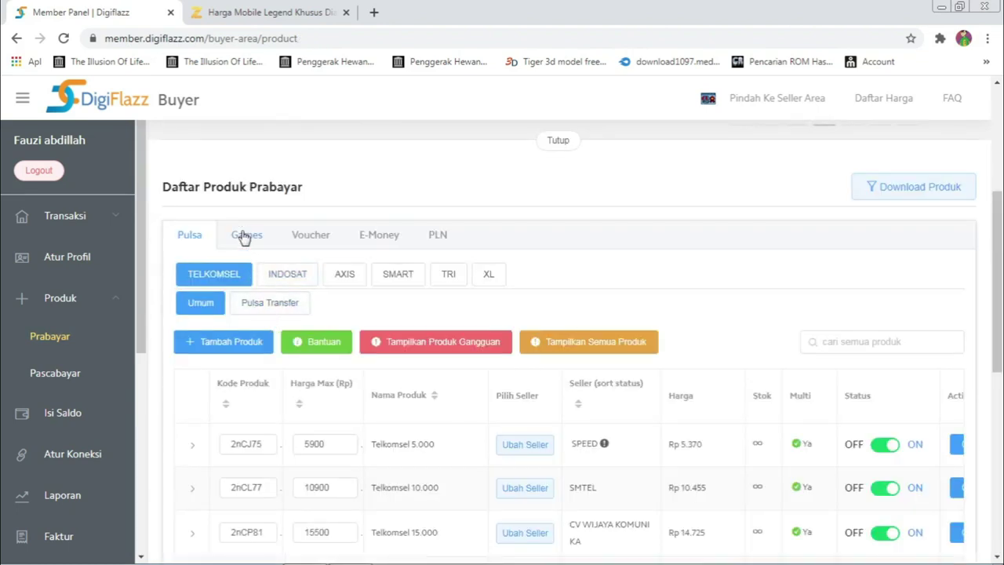
pyautogui.click(245, 235)
pyautogui.scroll(-9, 271, 284)
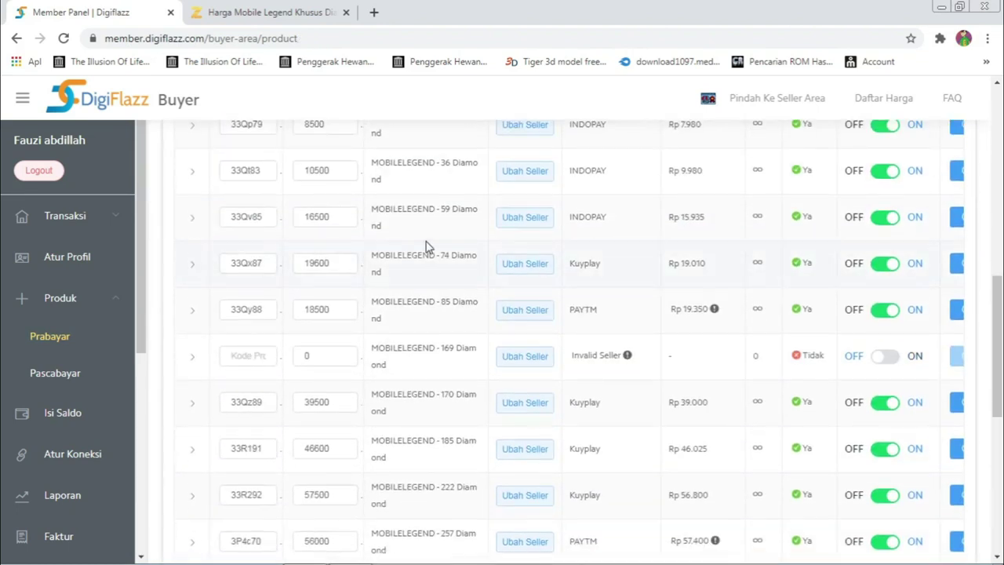
pyautogui.scroll(2, 578, 269)
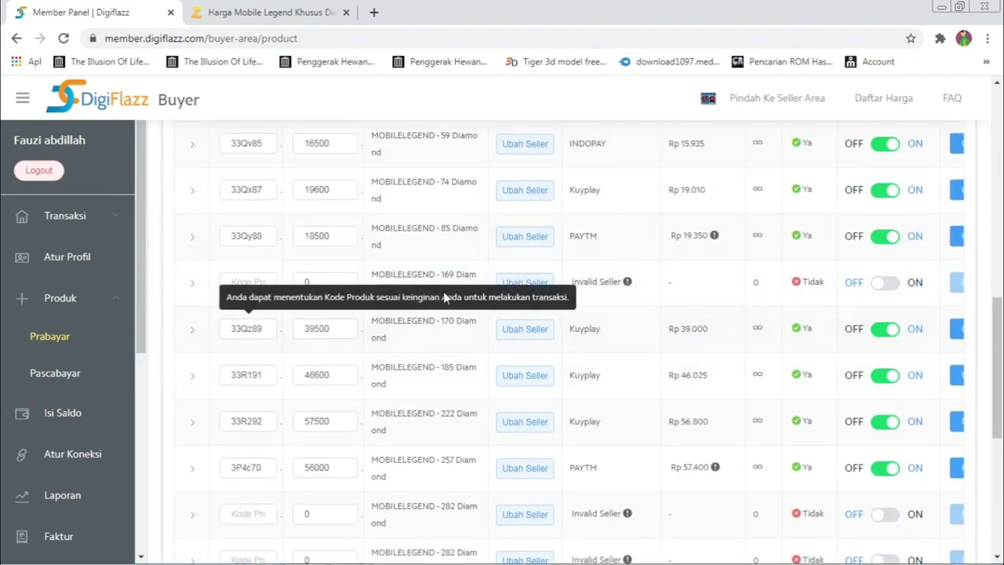
pyautogui.scroll(-4, 439, 298)
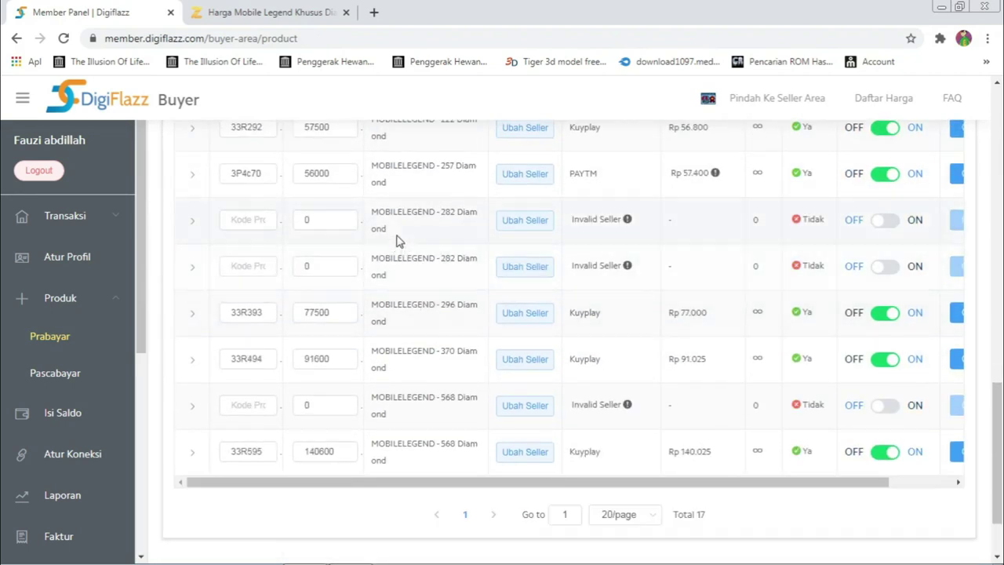
# Check the Zona Kuota list, then open the seller selection for MOBILELEGEND - 282 Diamond on Digiflazz and sort it by lowest price
pyautogui.hotkey('ctrl', 'Tab')
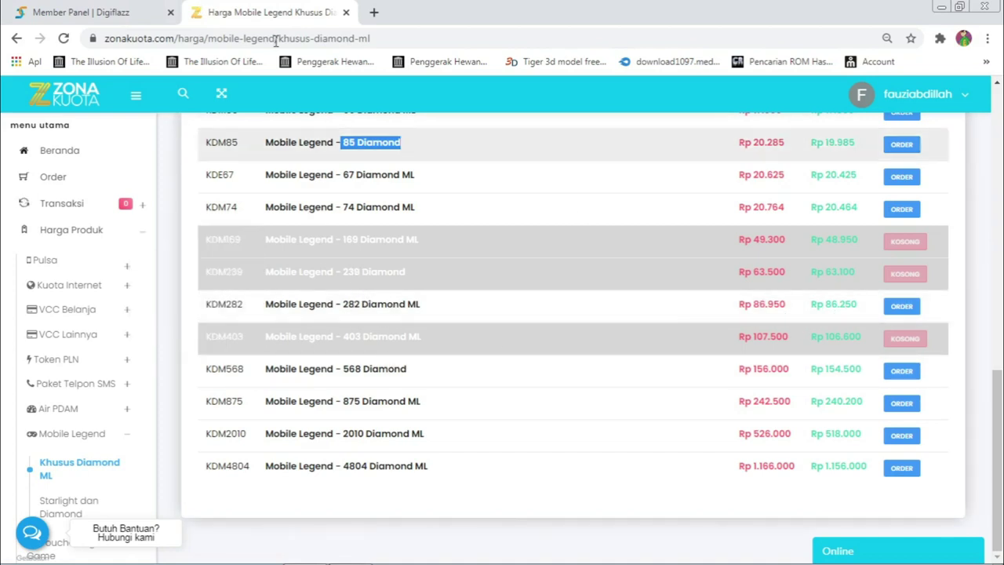
pyautogui.click(94, 12)
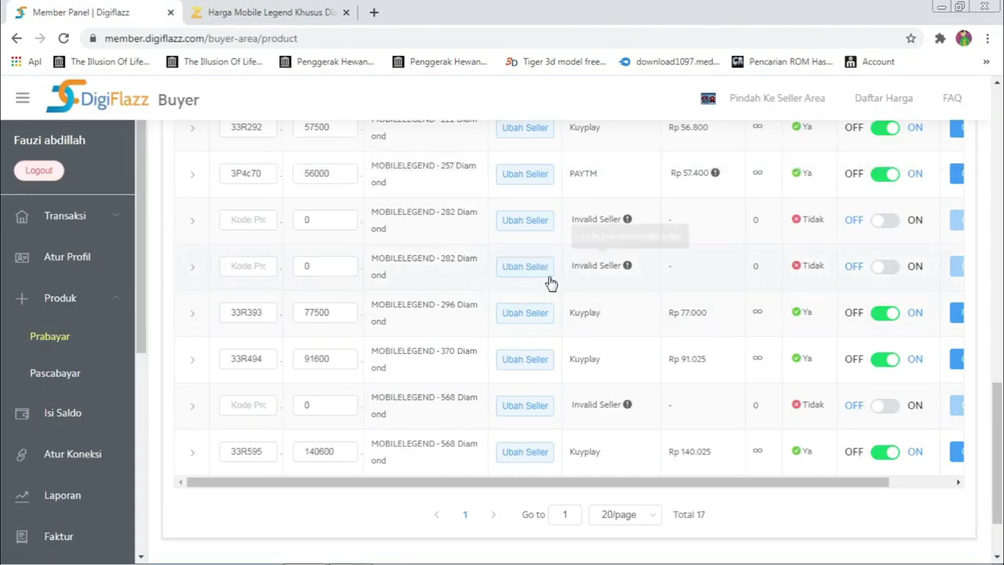
pyautogui.click(528, 270)
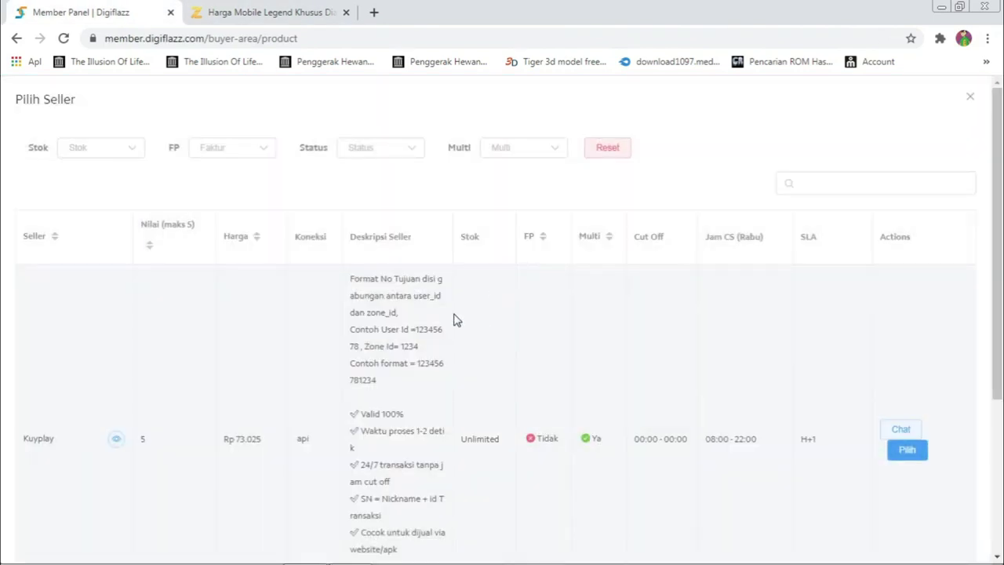
pyautogui.click(257, 236)
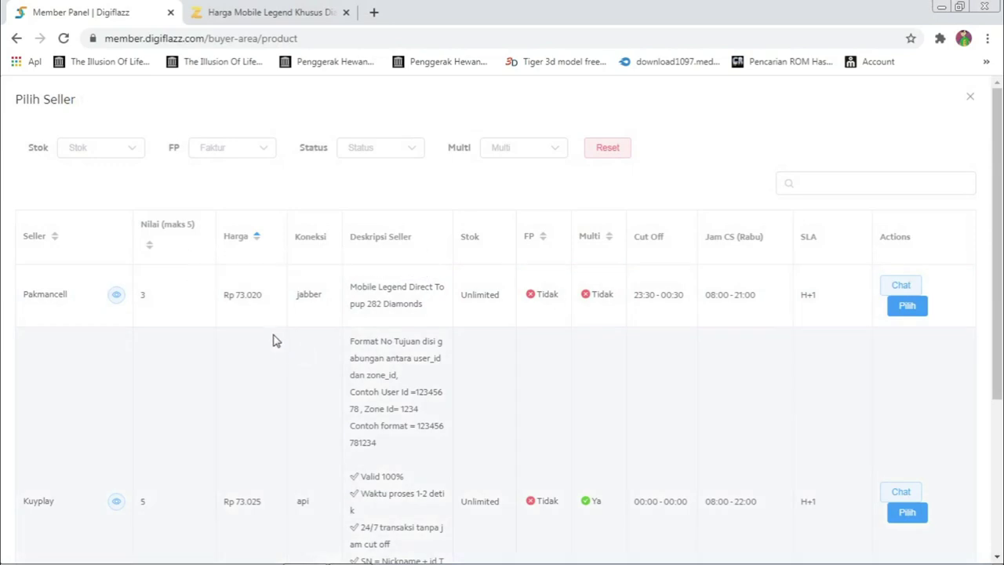
# Compare the Digiflazz sellers' 282 Diamond prices with the Zona Kuota price and close the seller selection without choosing one
pyautogui.scroll(-3, 274, 336)
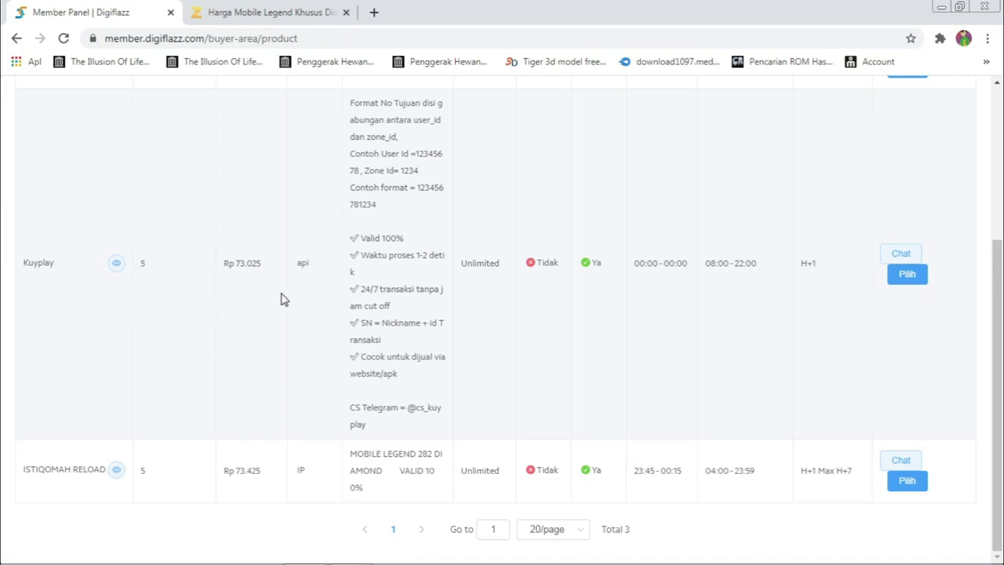
pyautogui.click(287, 11)
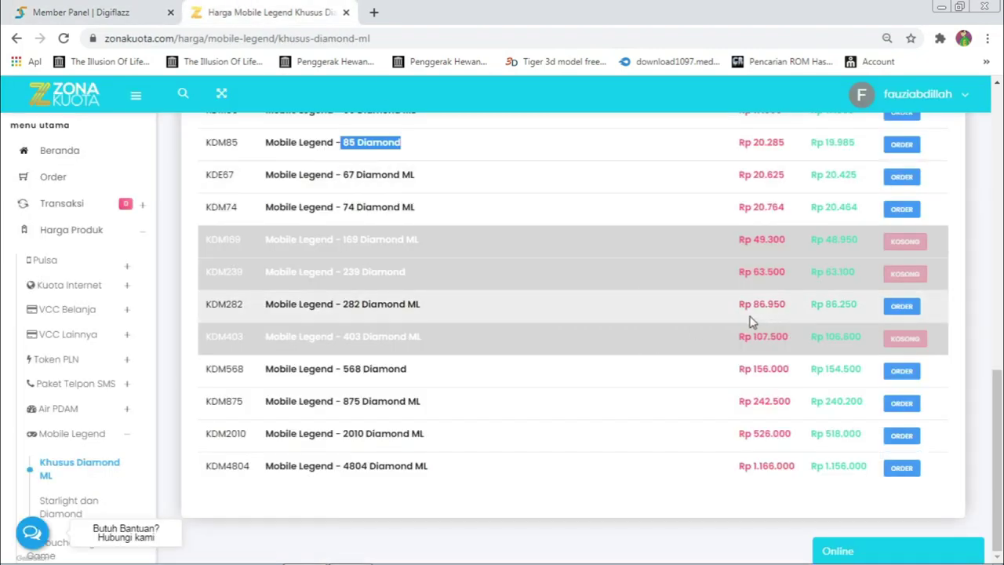
pyautogui.click(110, 8)
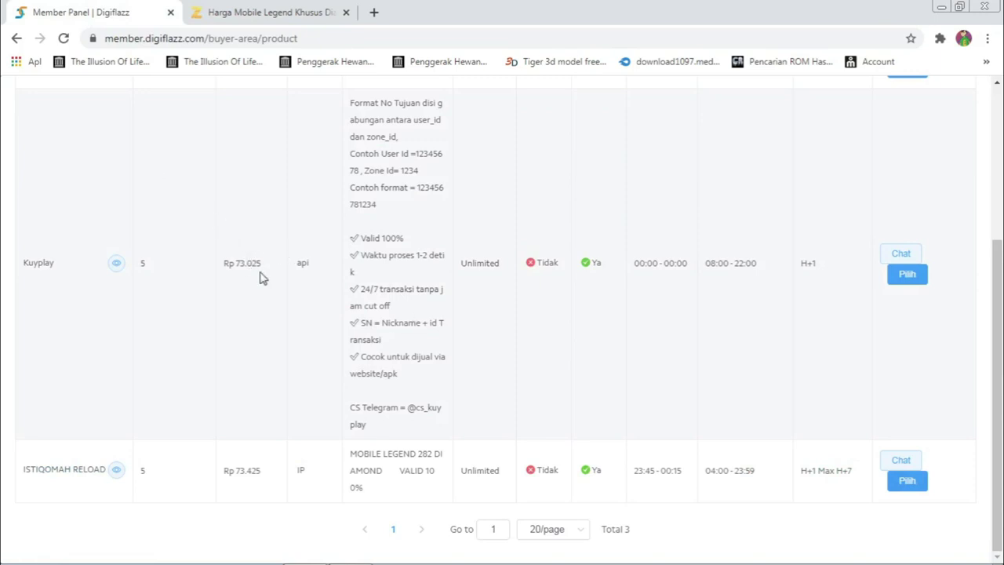
pyautogui.scroll(3, 357, 298)
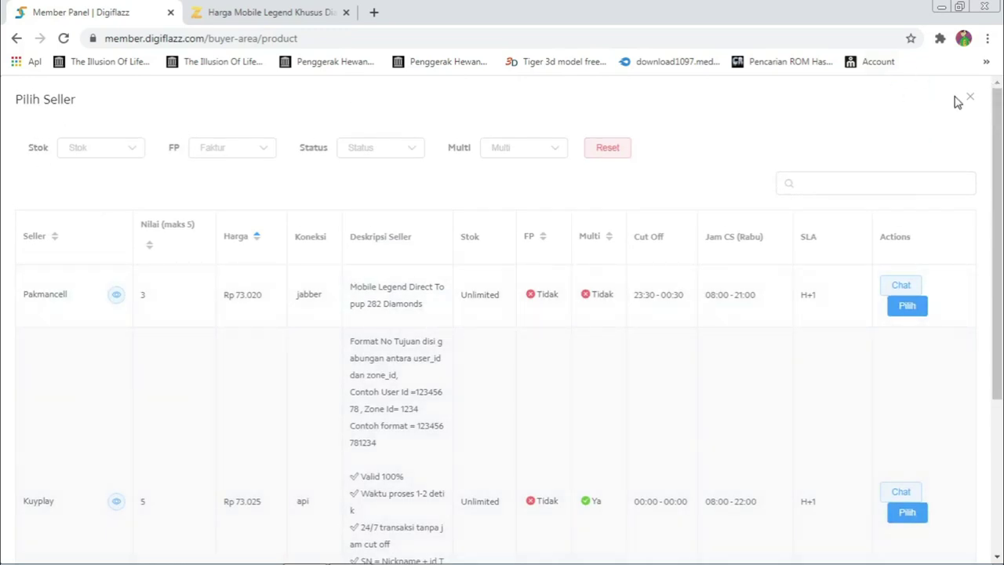
pyautogui.click(970, 97)
# Compare the 568 Diamond price on Digiflazz with the price on Zona Kuota
pyautogui.scroll(-2, 484, 303)
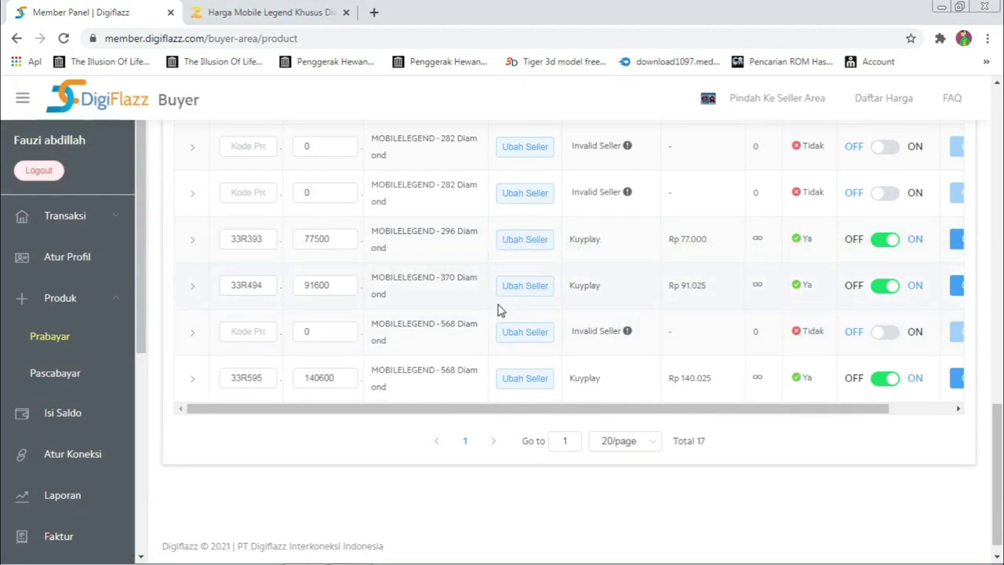
pyautogui.hotkey('ctrl', 'Tab')
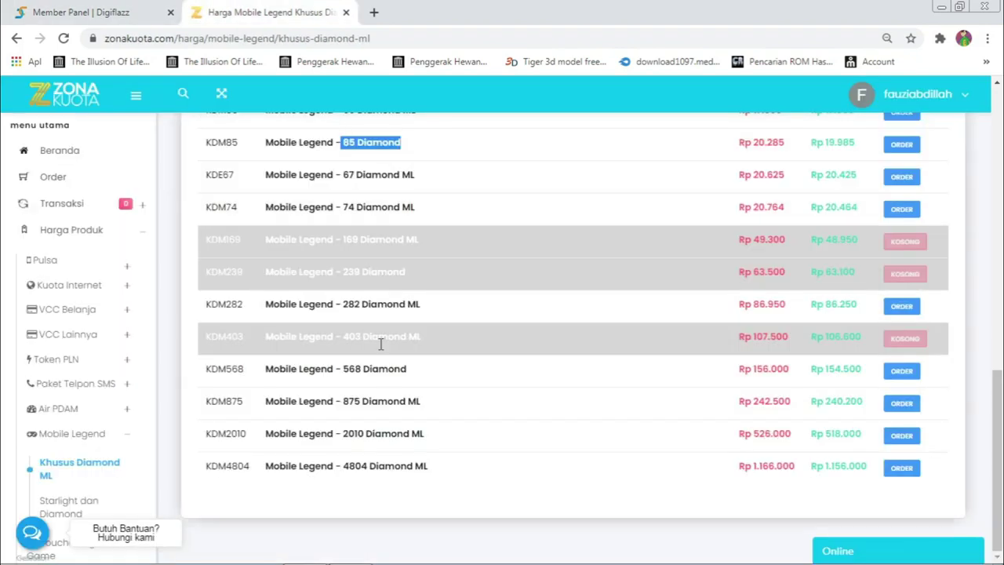
pyautogui.click(74, 10)
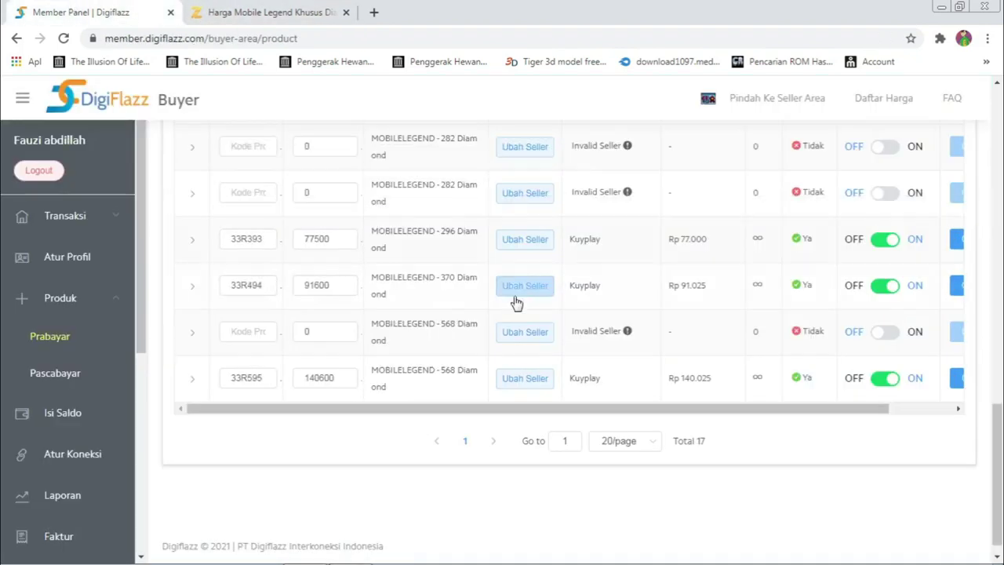
pyautogui.click(226, 10)
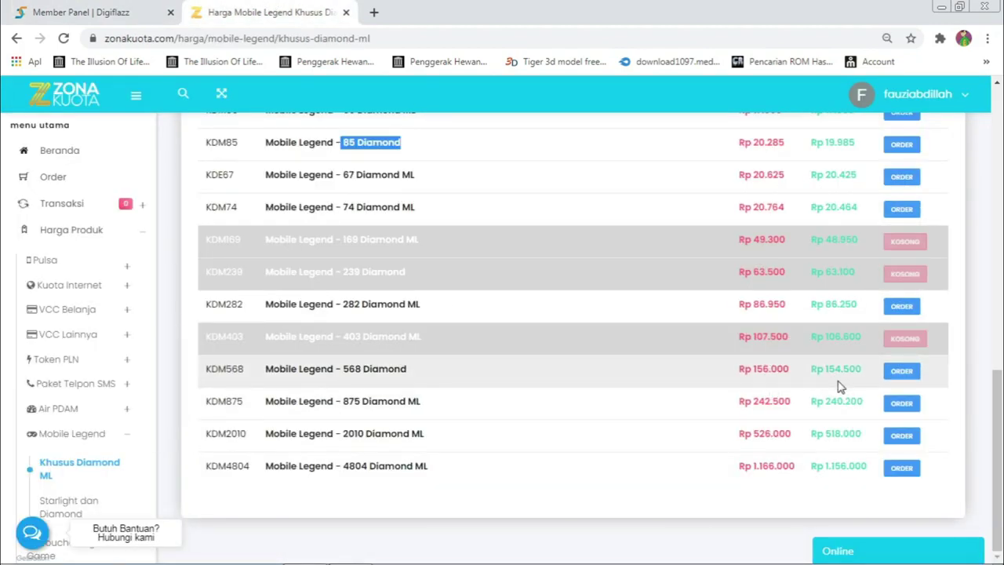
# Open the seller selection for the MOBILELEGEND - 568 Diamond entry without a seller on Digiflazz and review the sellers' prices from the lowest
pyautogui.click(156, 9)
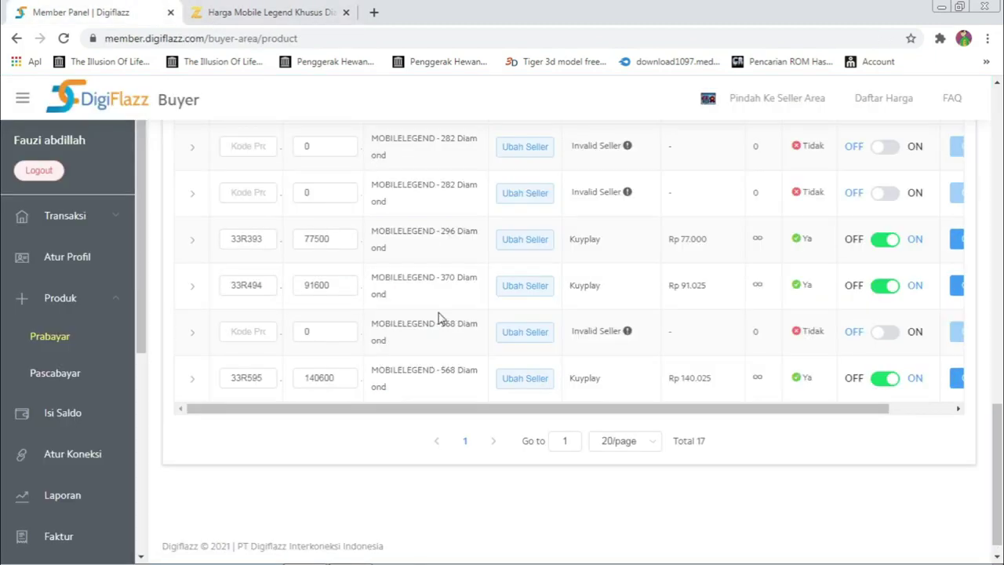
pyautogui.click(506, 332)
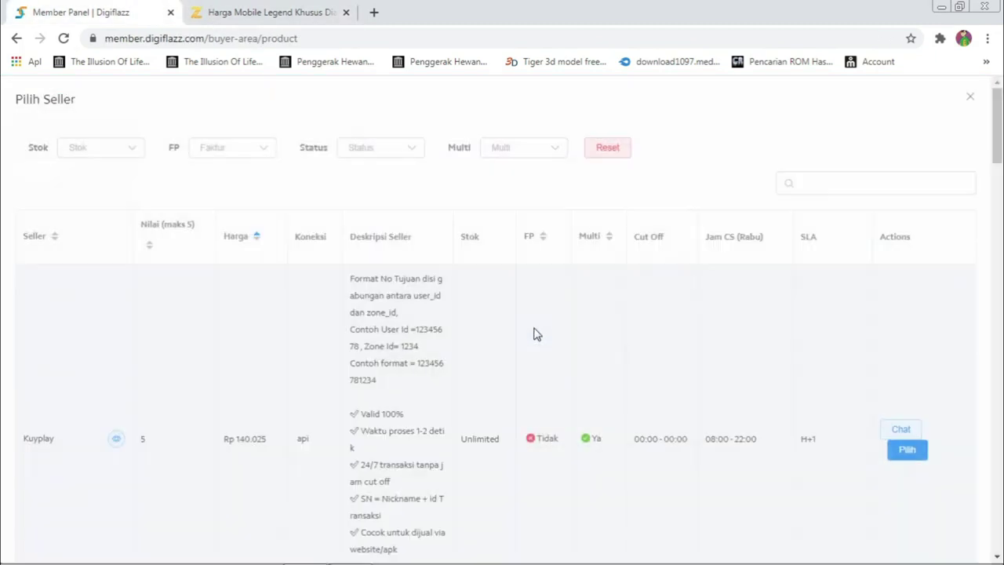
pyautogui.scroll(-2, 340, 392)
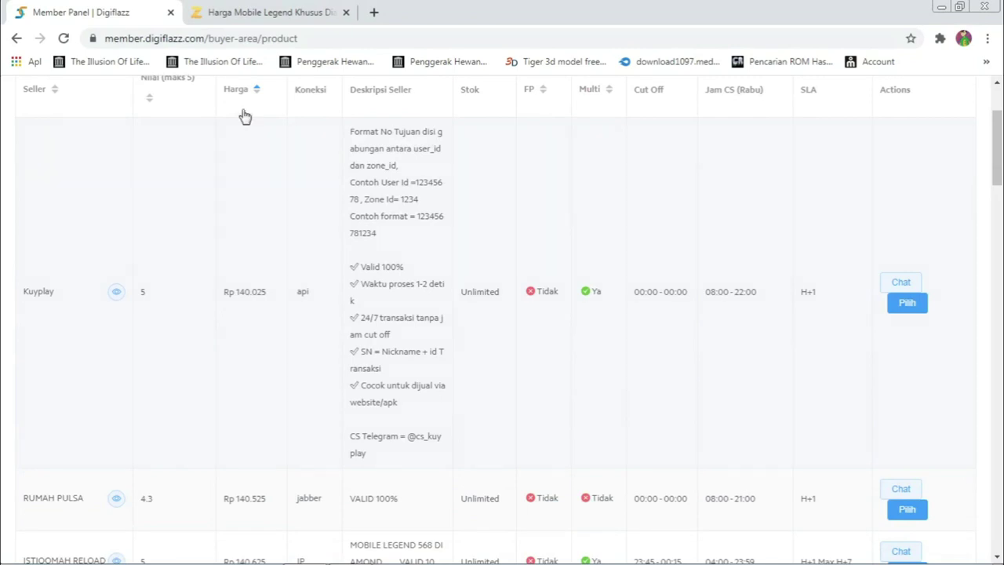
pyautogui.doubleClick(250, 291)
pyautogui.scroll(-2, 302, 385)
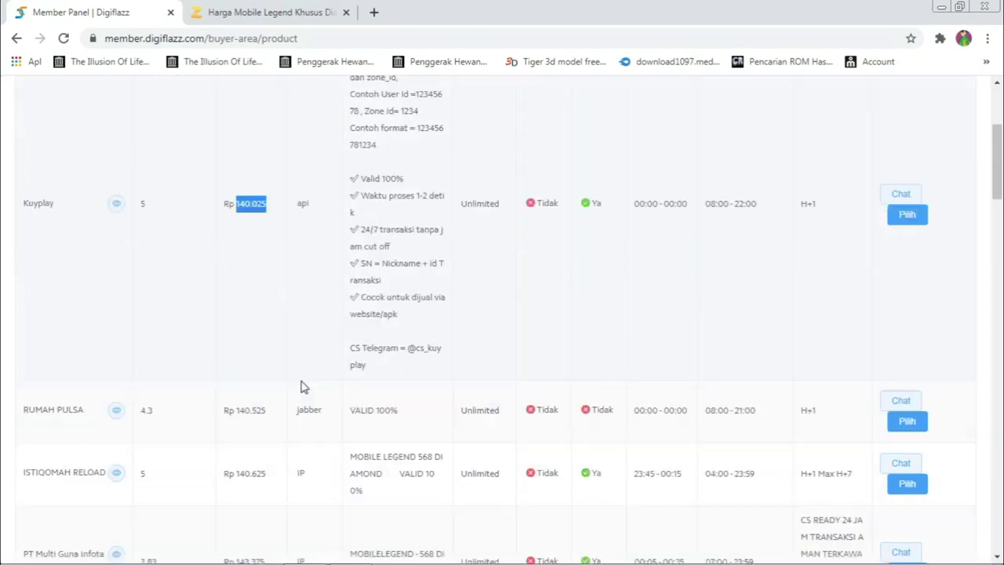
pyautogui.scroll(-4, 228, 345)
pyautogui.scroll(1, 282, 321)
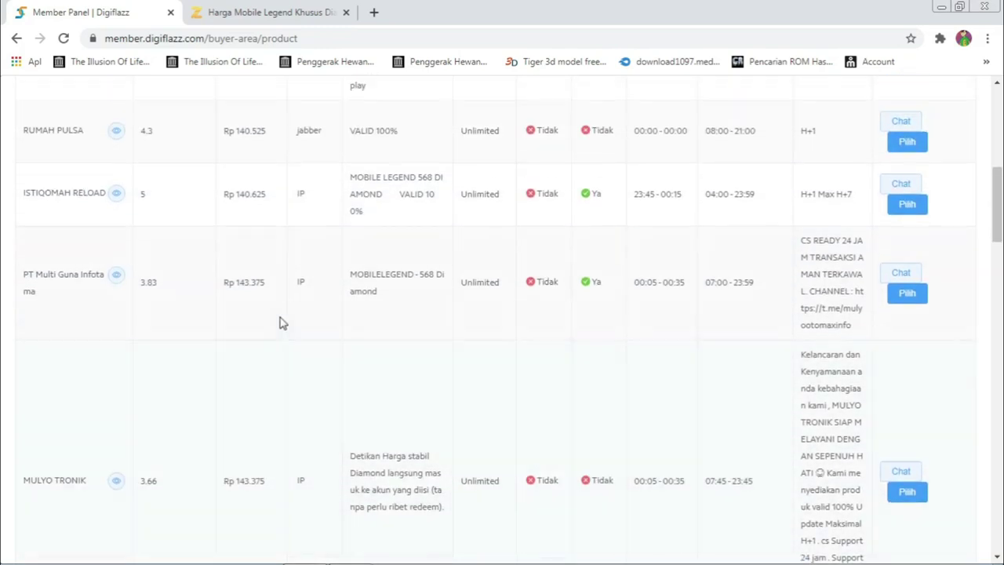
pyautogui.scroll(7, 285, 332)
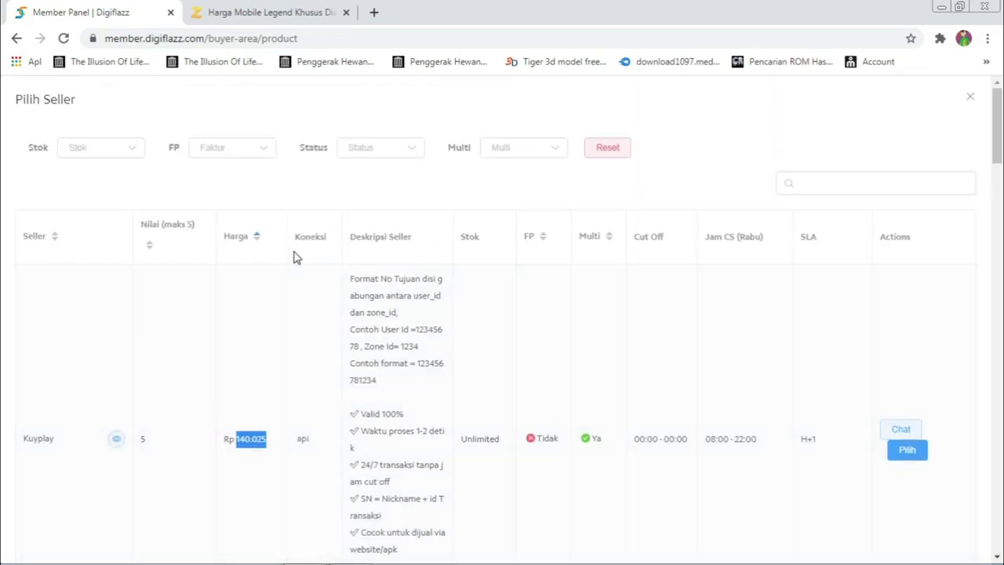
# Compare the 568 Diamond seller prices with the Zona Kuota list and close the seller selection without choosing one
pyautogui.click(210, 8)
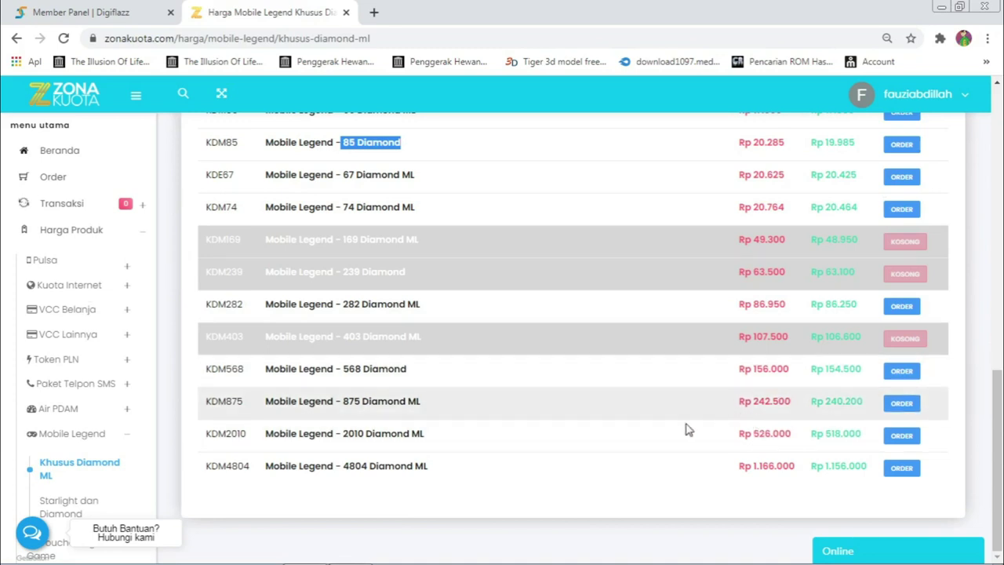
pyautogui.hotkey('ctrl', 'Tab')
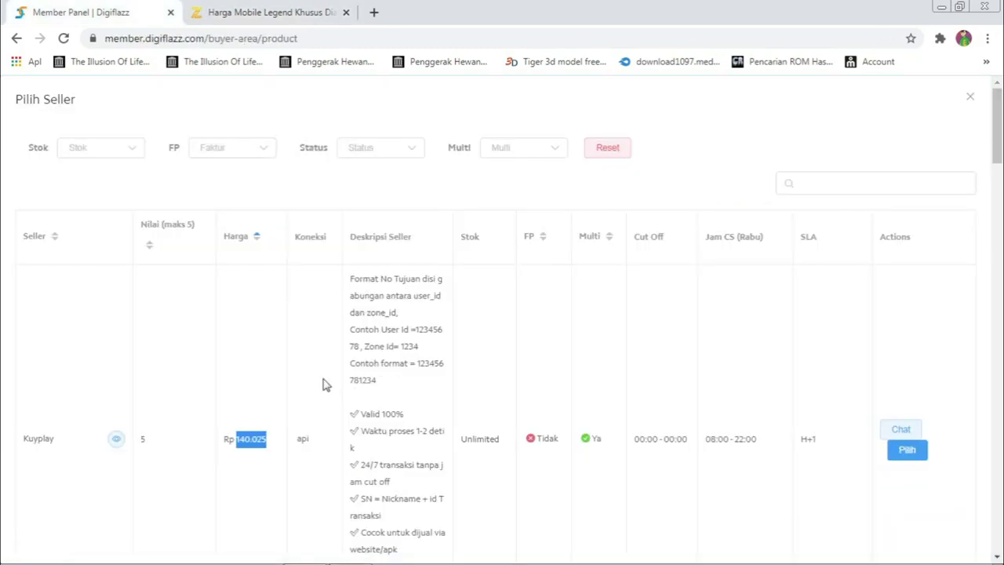
pyautogui.click(969, 95)
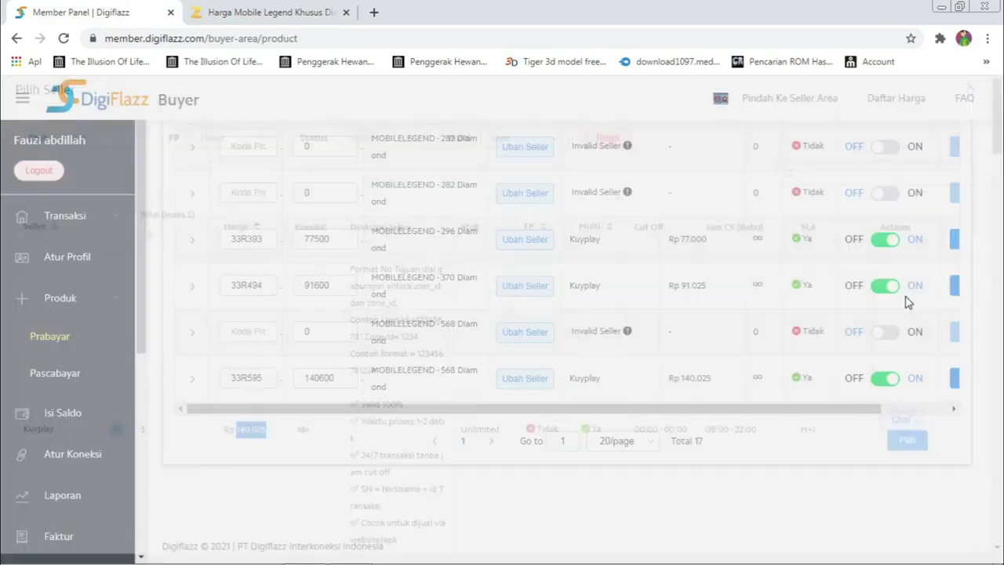
# Review the Mobile Legend product rows, including their status and action columns, from the 568 Diamond entries back to the first denominations
pyautogui.scroll(5, 541, 298)
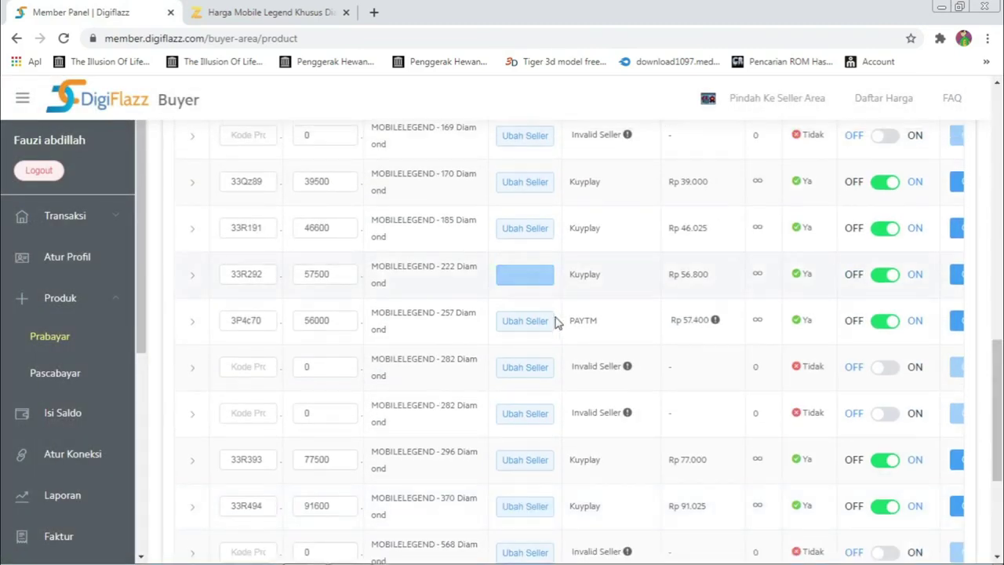
pyautogui.scroll(-6, 531, 354)
pyautogui.moveTo(561, 409); pyautogui.dragTo(875, 381)
pyautogui.scroll(6, 878, 385)
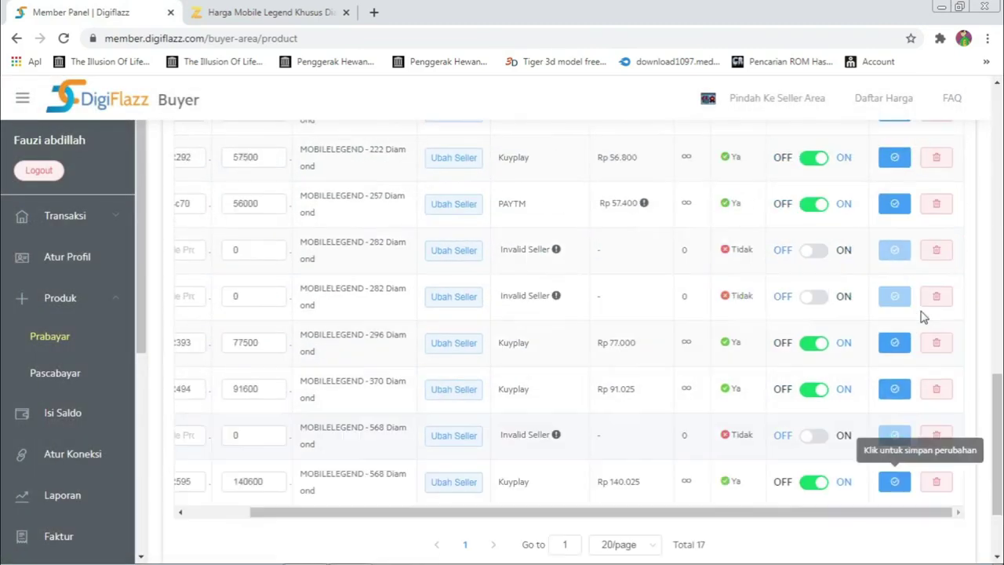
pyautogui.scroll(6, 692, 378)
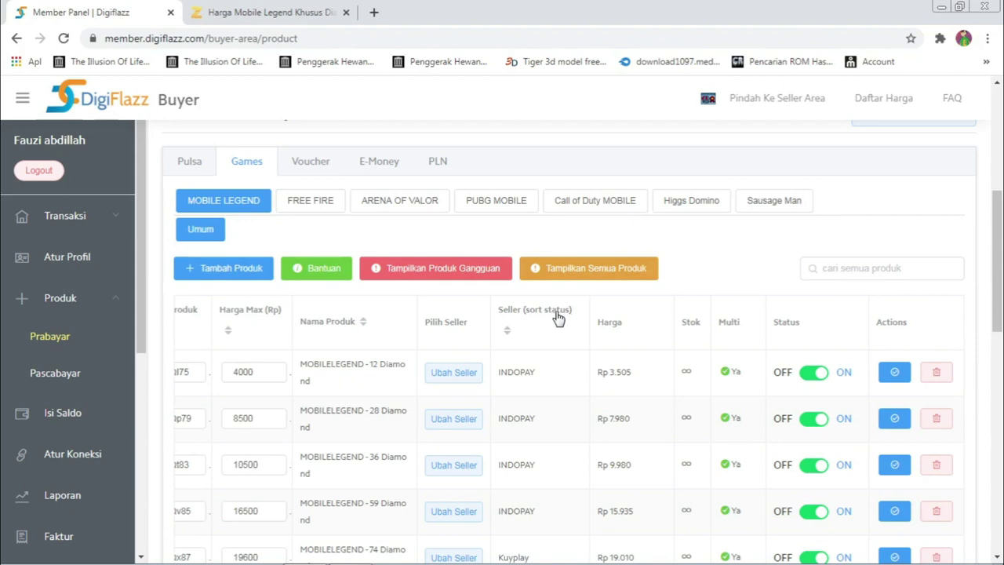
# Examine the API connection settings down to the IP whitelist and OTP verification, and return to the overview of connection types
pyautogui.click(69, 456)
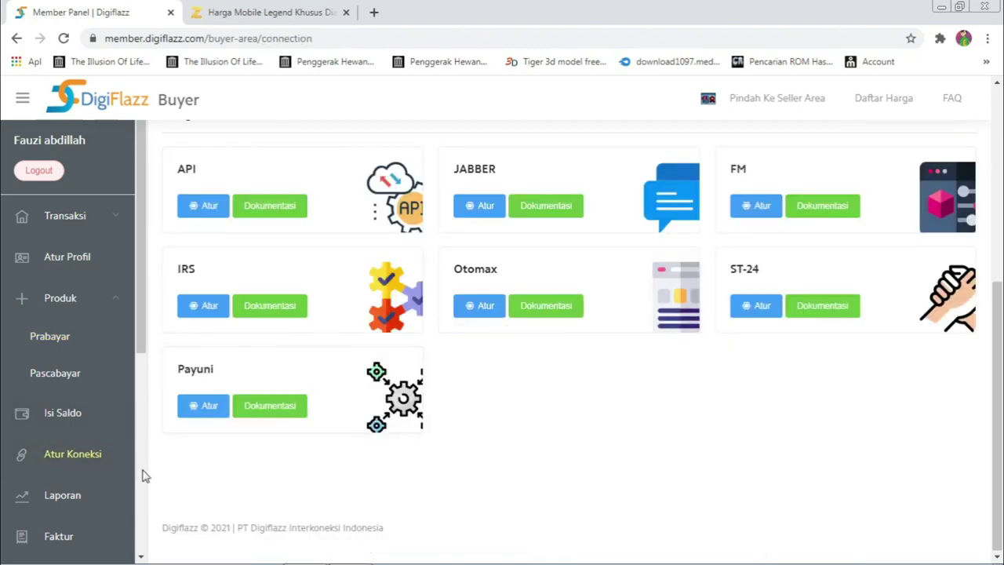
pyautogui.click(206, 205)
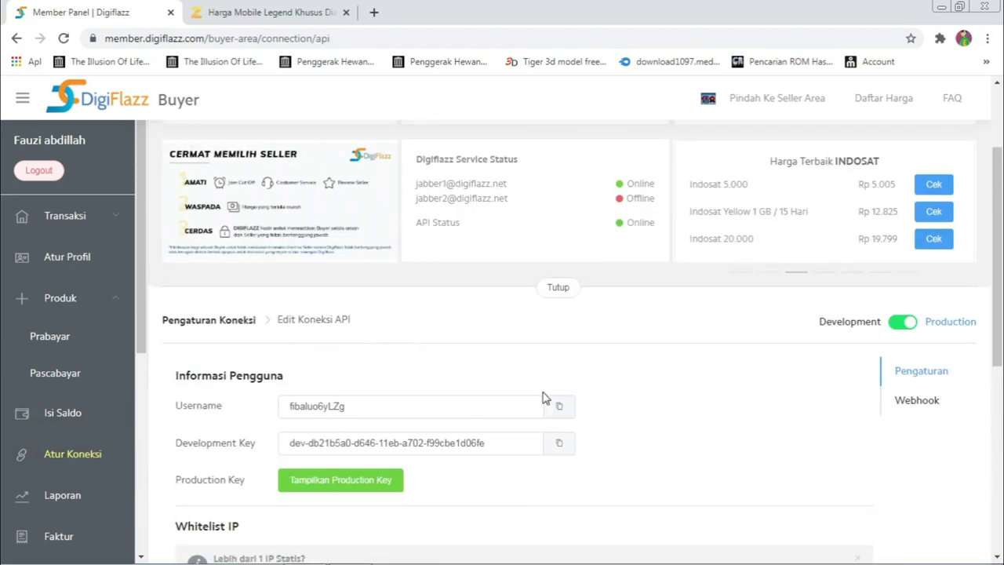
pyautogui.scroll(-5, 336, 405)
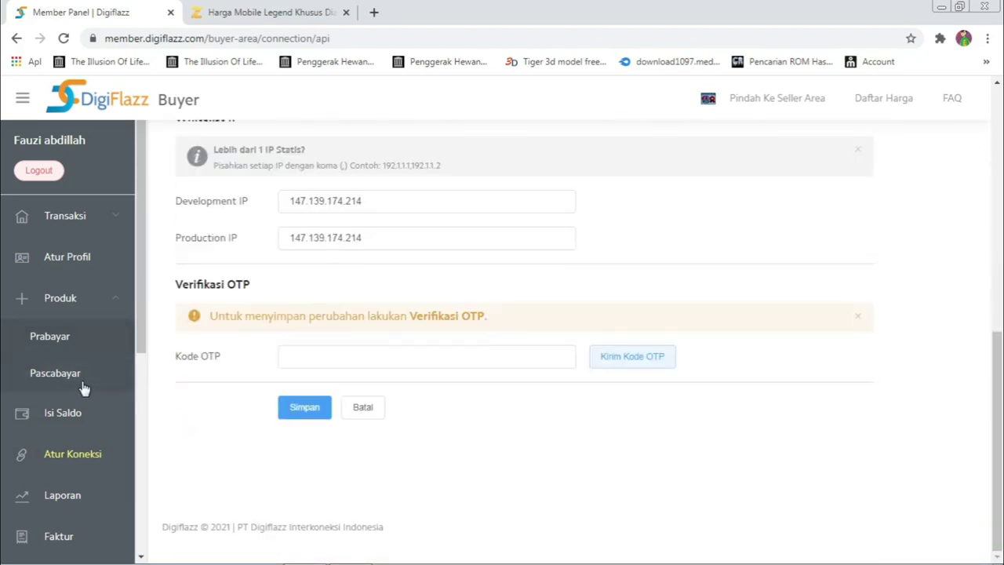
pyautogui.click(70, 455)
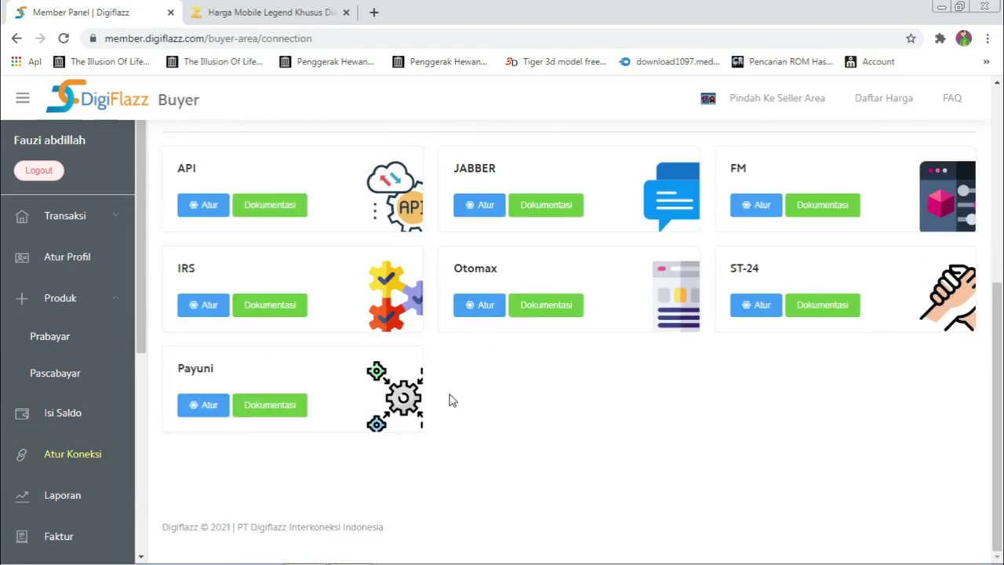
pyautogui.scroll(5, 451, 400)
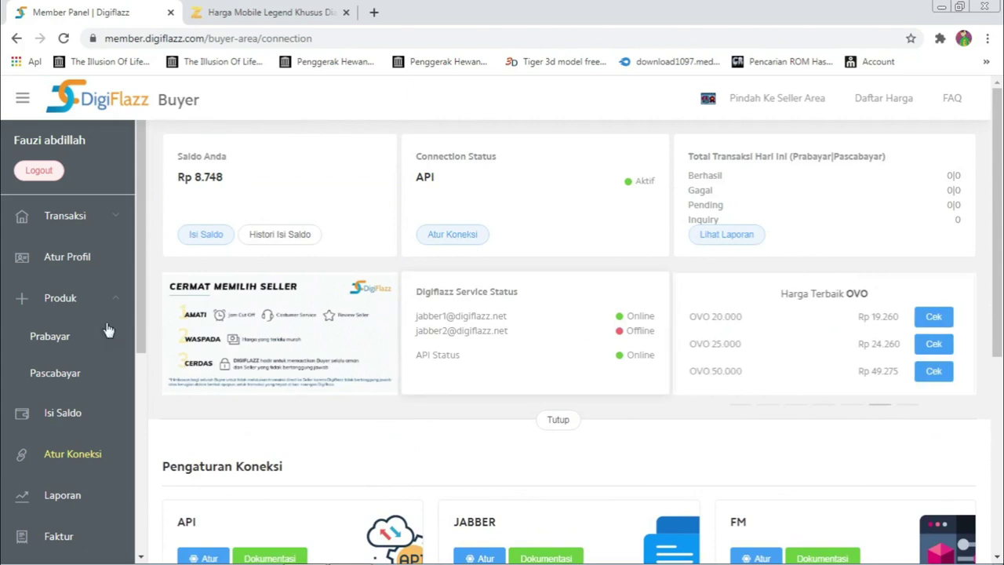
# Reopen the prepaid product list and show the Mobile Legend products in the Games category from 185 to 568 Diamond
pyautogui.click(71, 329)
pyautogui.scroll(-4, 458, 306)
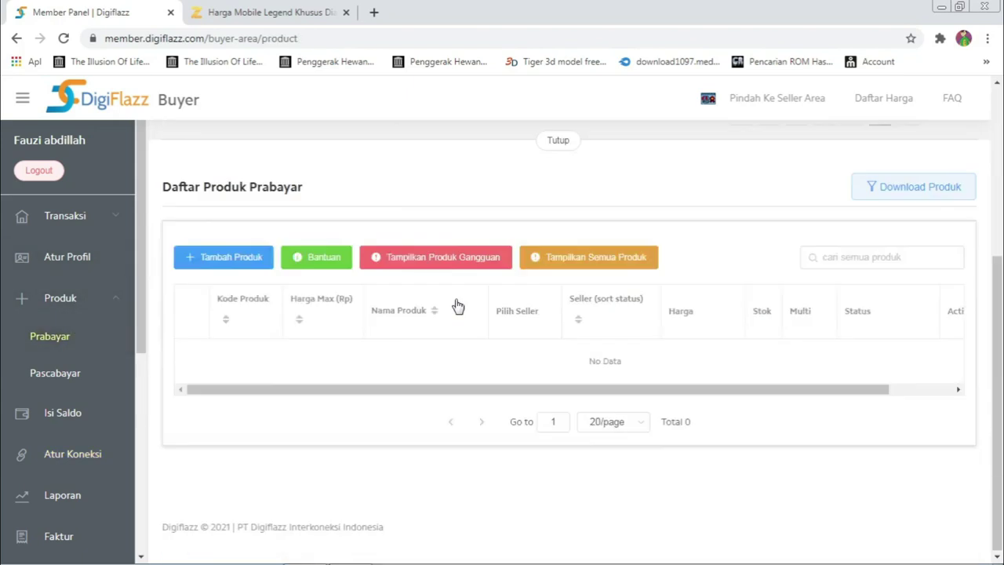
pyautogui.click(251, 233)
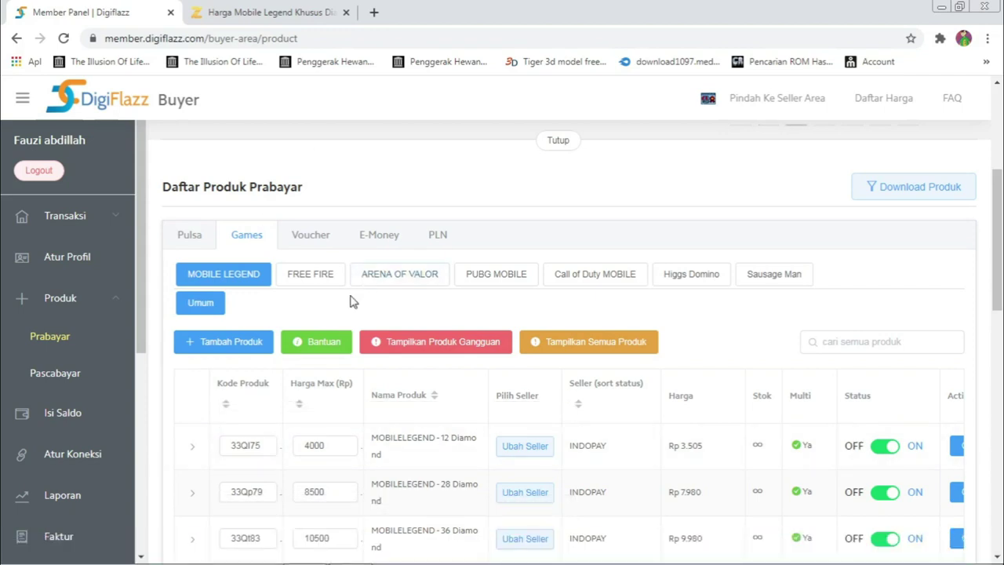
pyautogui.scroll(-2, 353, 302)
pyautogui.scroll(-3, 423, 283)
pyautogui.scroll(-4, 439, 287)
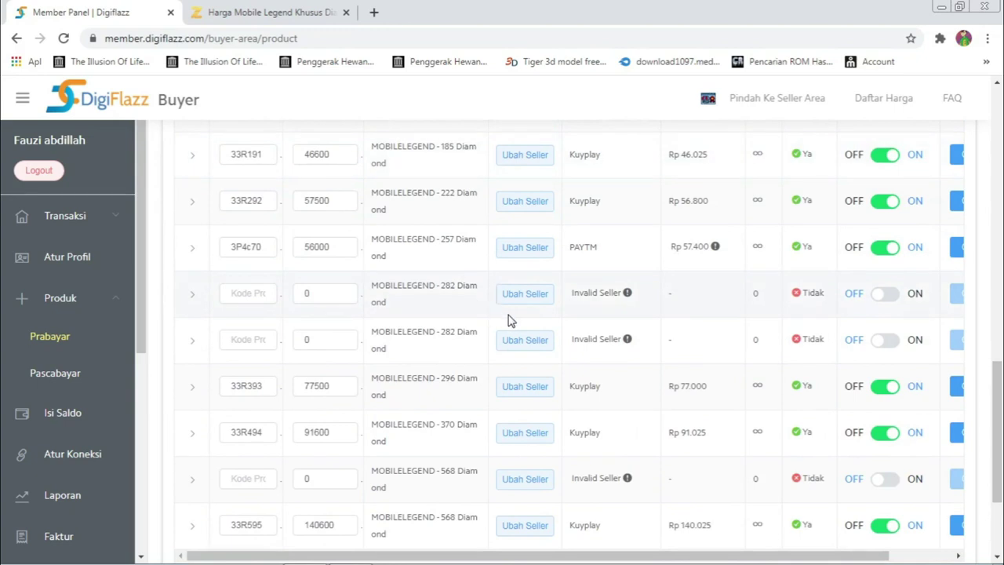